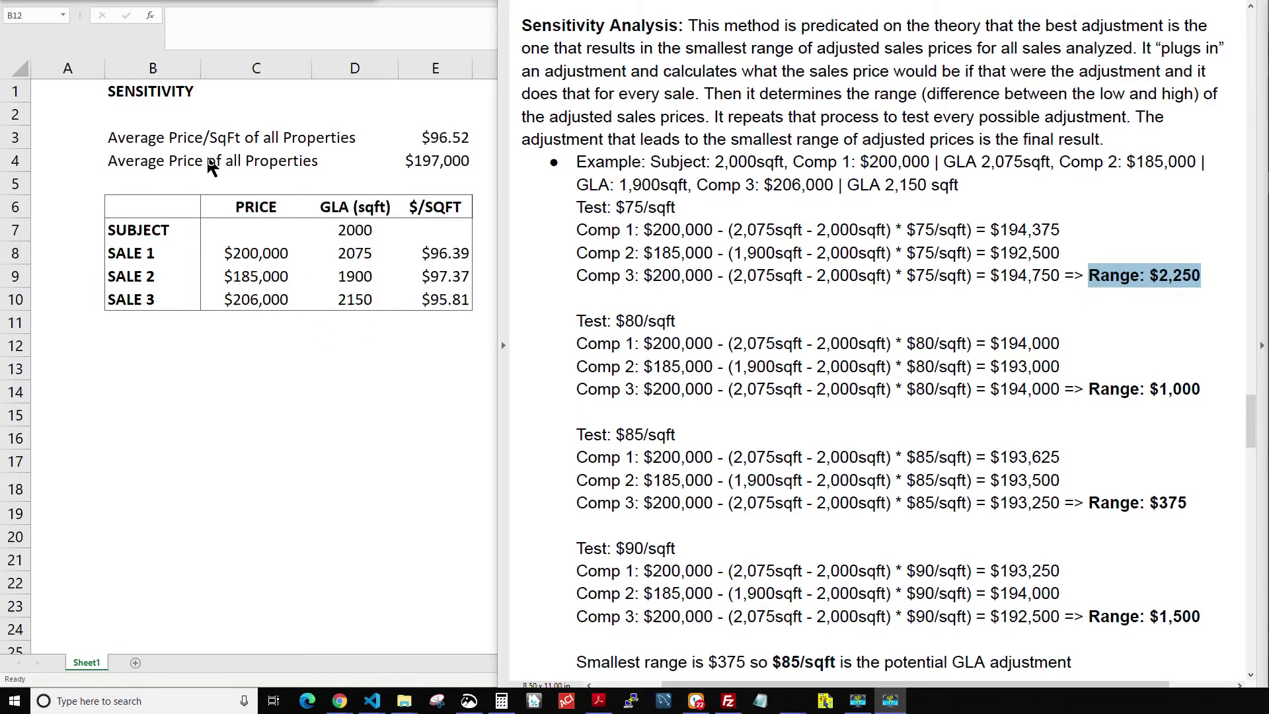
Maximize Excel so the SENSITIVITY sheet covers the sensitivity-analysis notes beside it.
key(super+Up)
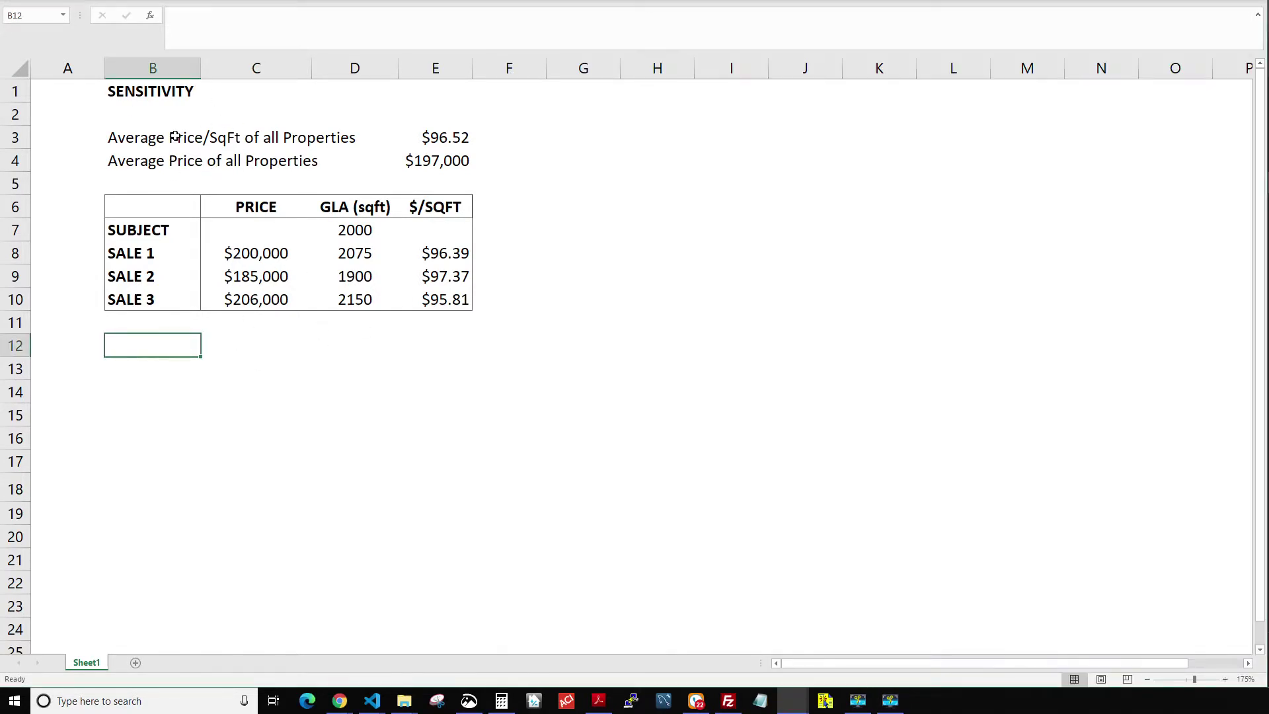
Select the subject and sales data table in B6:E10.
drag(141, 206, 427, 302)
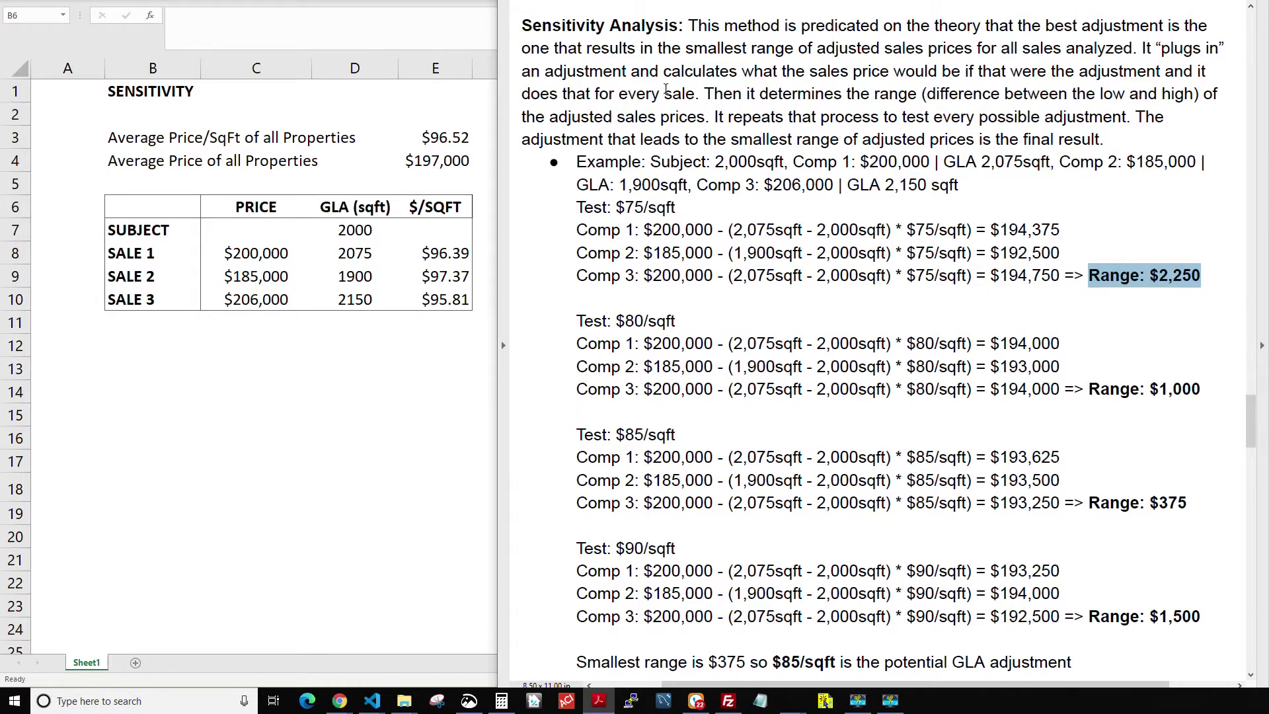
drag(1254, 427, 1220, 420)
mouse_move(652, 162)
mouse_down()
mouse_move(932, 162)
mouse_move(962, 187)
mouse_up()
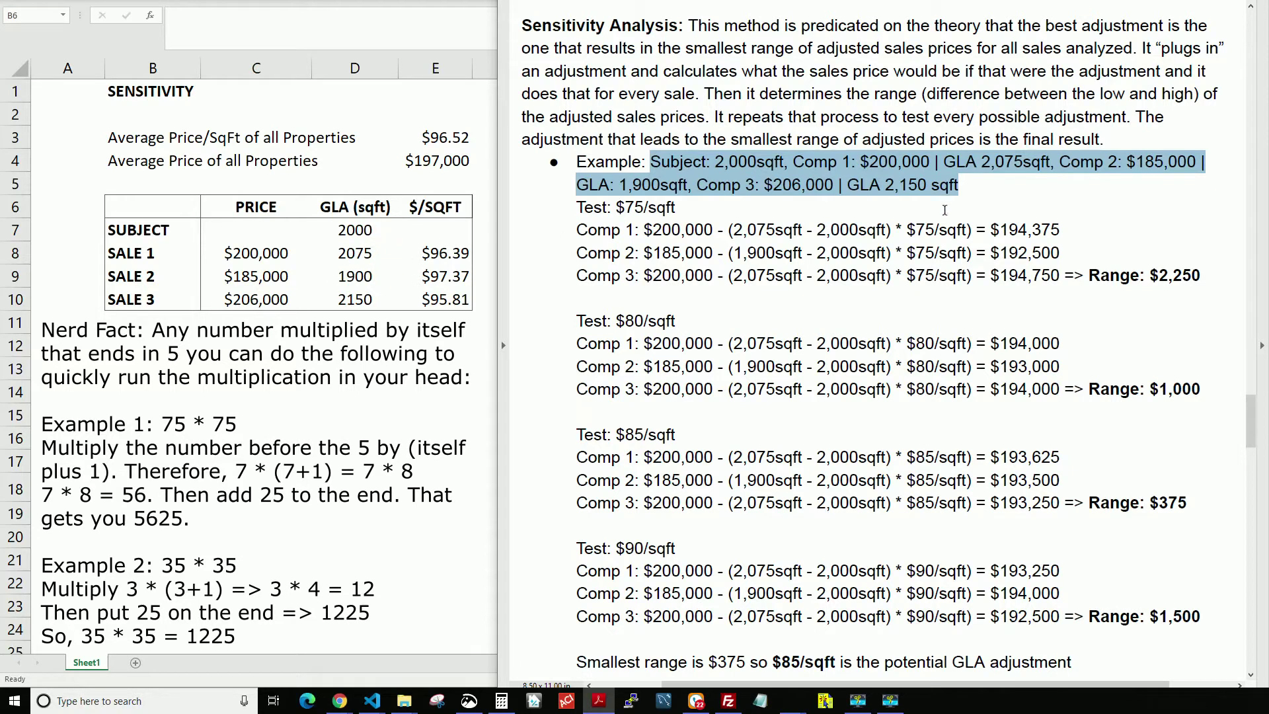
drag(995, 231, 1061, 228)
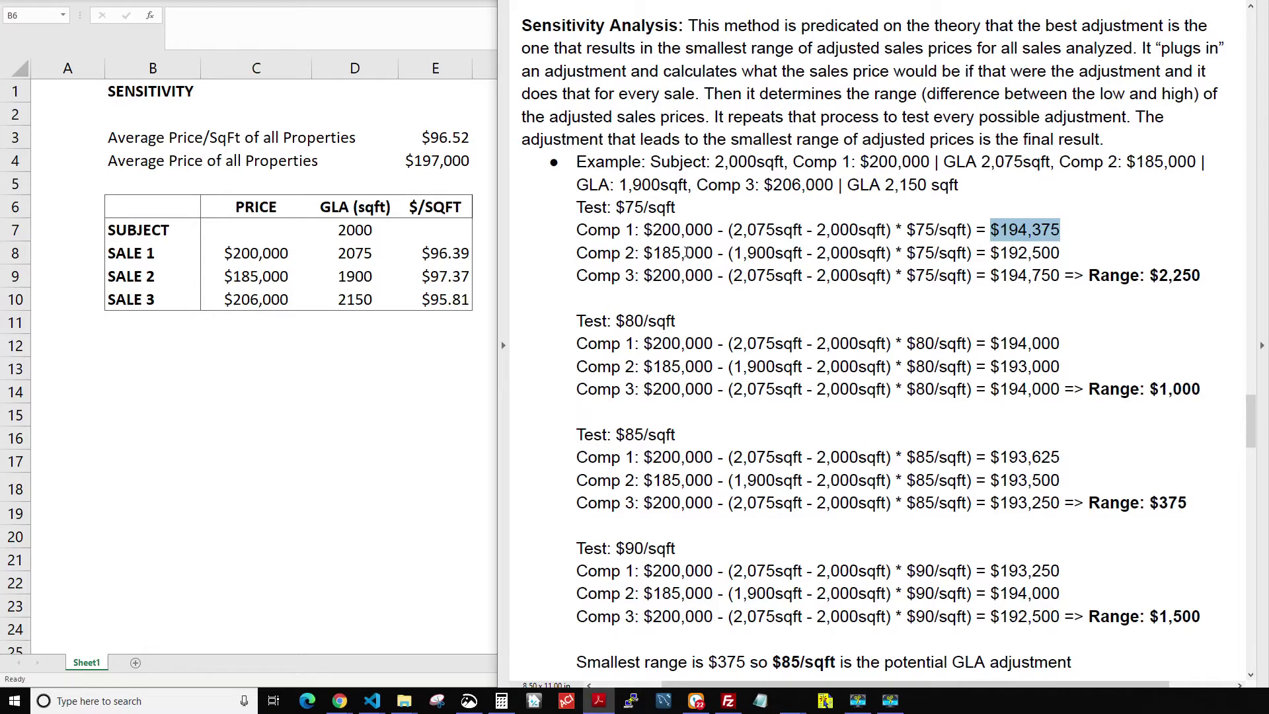
drag(992, 253, 1060, 253)
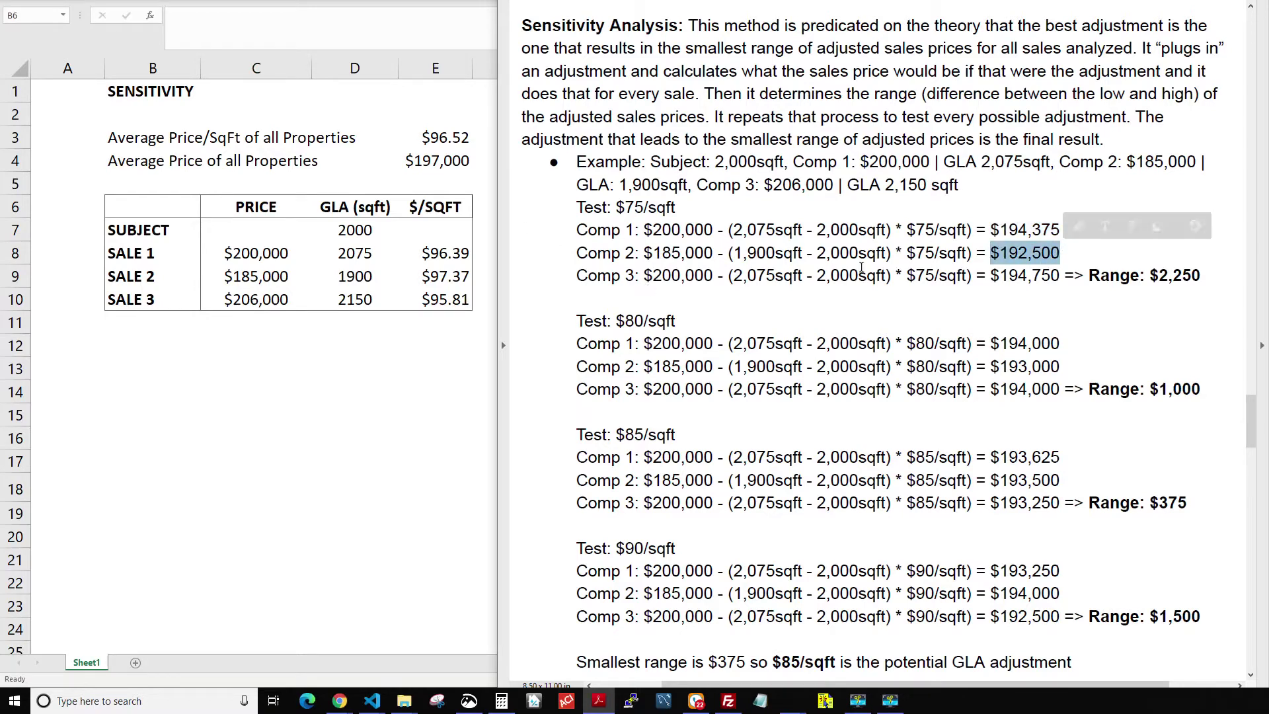
click(1028, 275)
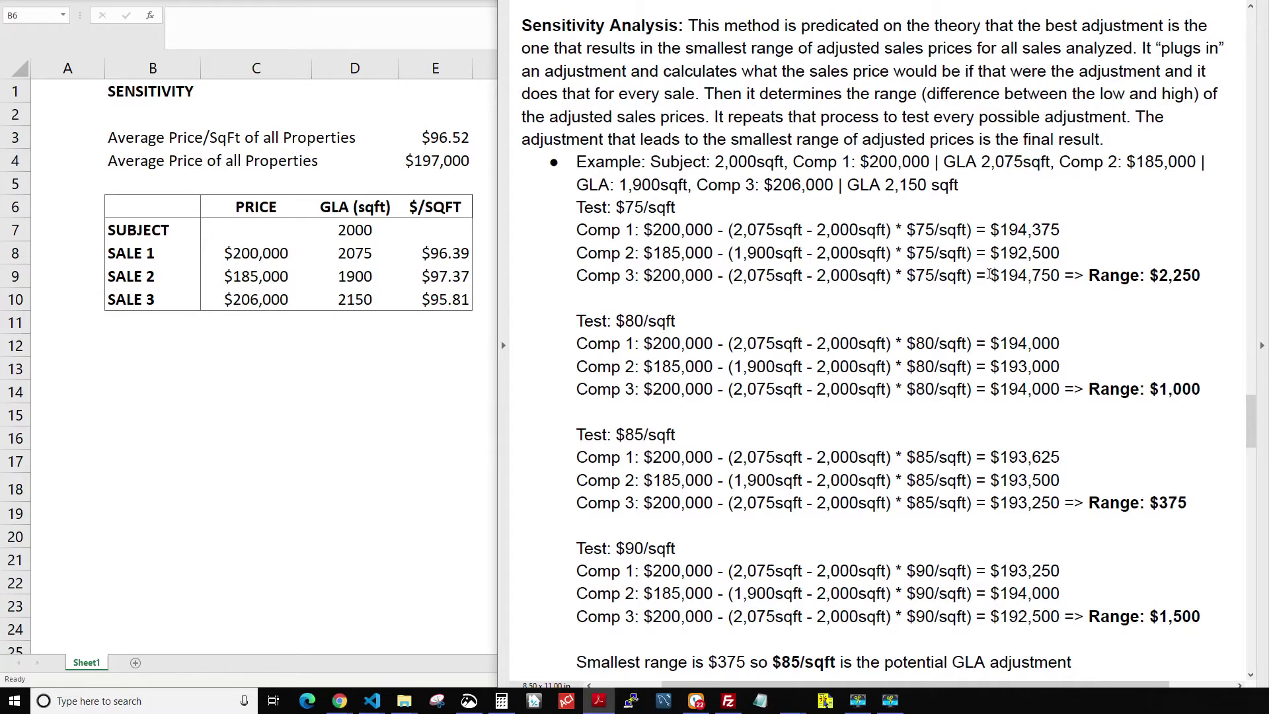
drag(990, 277, 1062, 277)
drag(991, 253, 1209, 277)
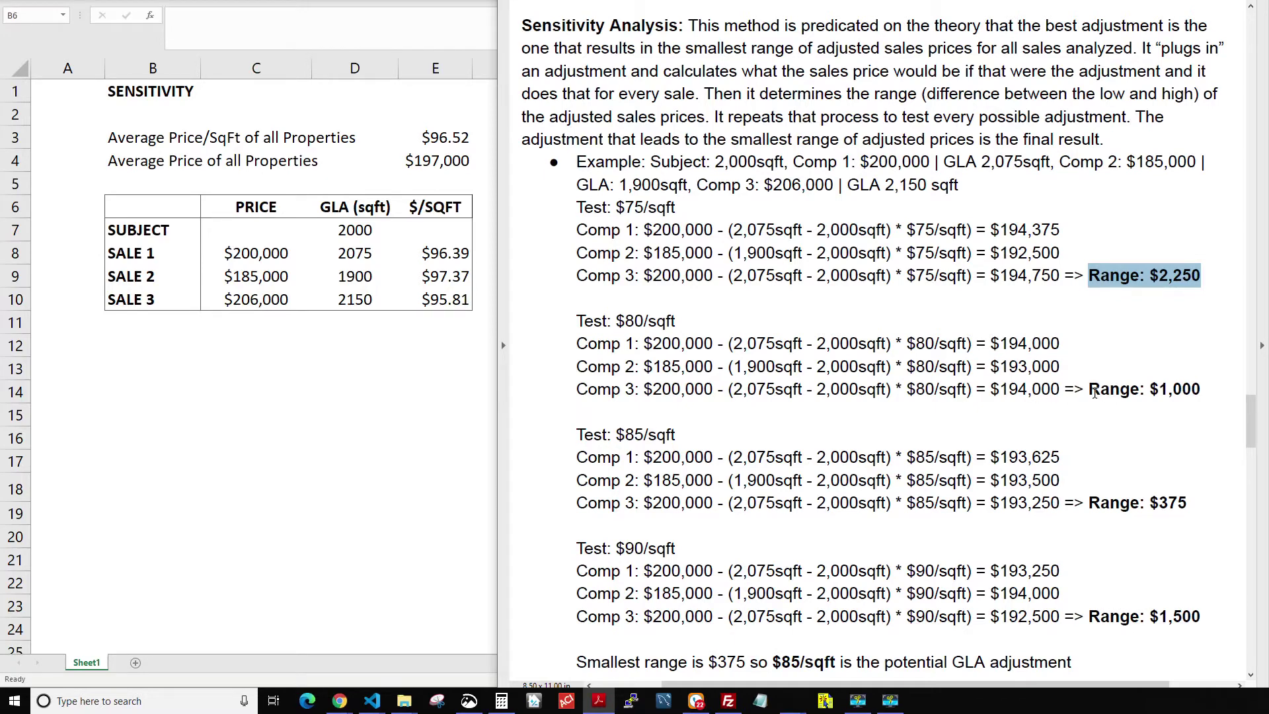
drag(1091, 390, 1200, 390)
mouse_move(1003, 389)
mouse_down()
mouse_move(1057, 389)
mouse_move(1060, 367)
mouse_up()
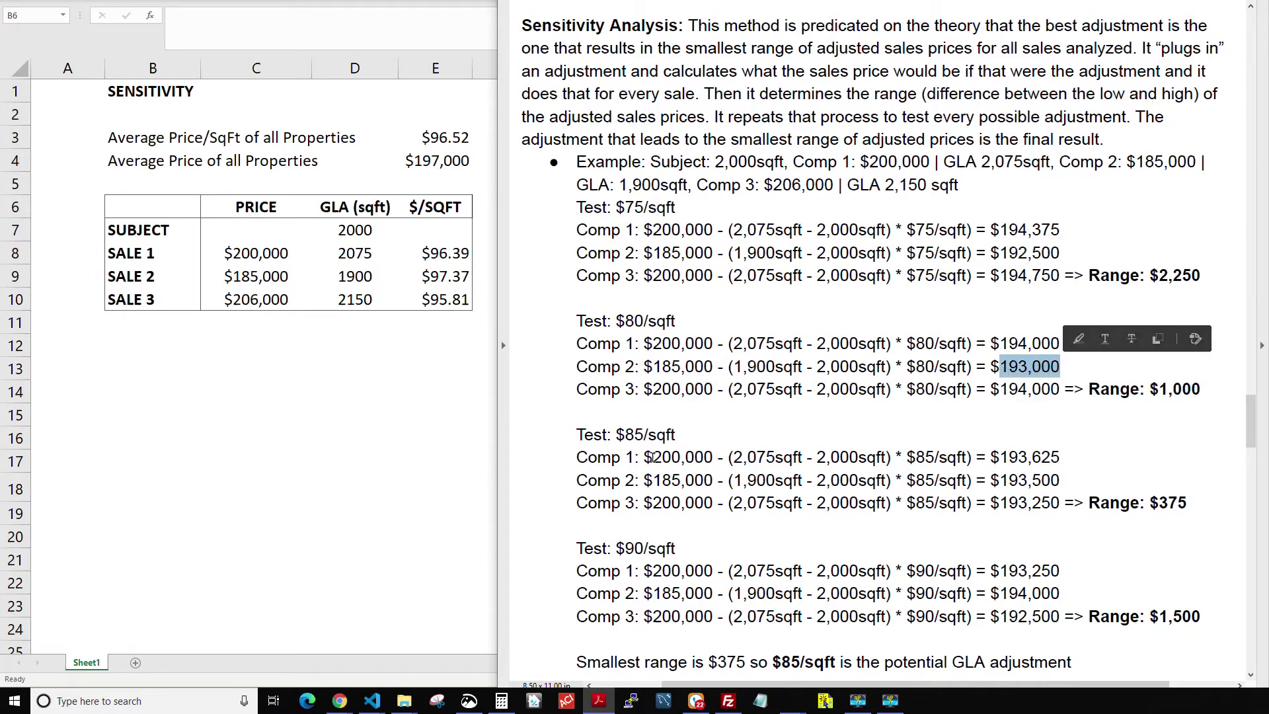
drag(1085, 507, 1187, 508)
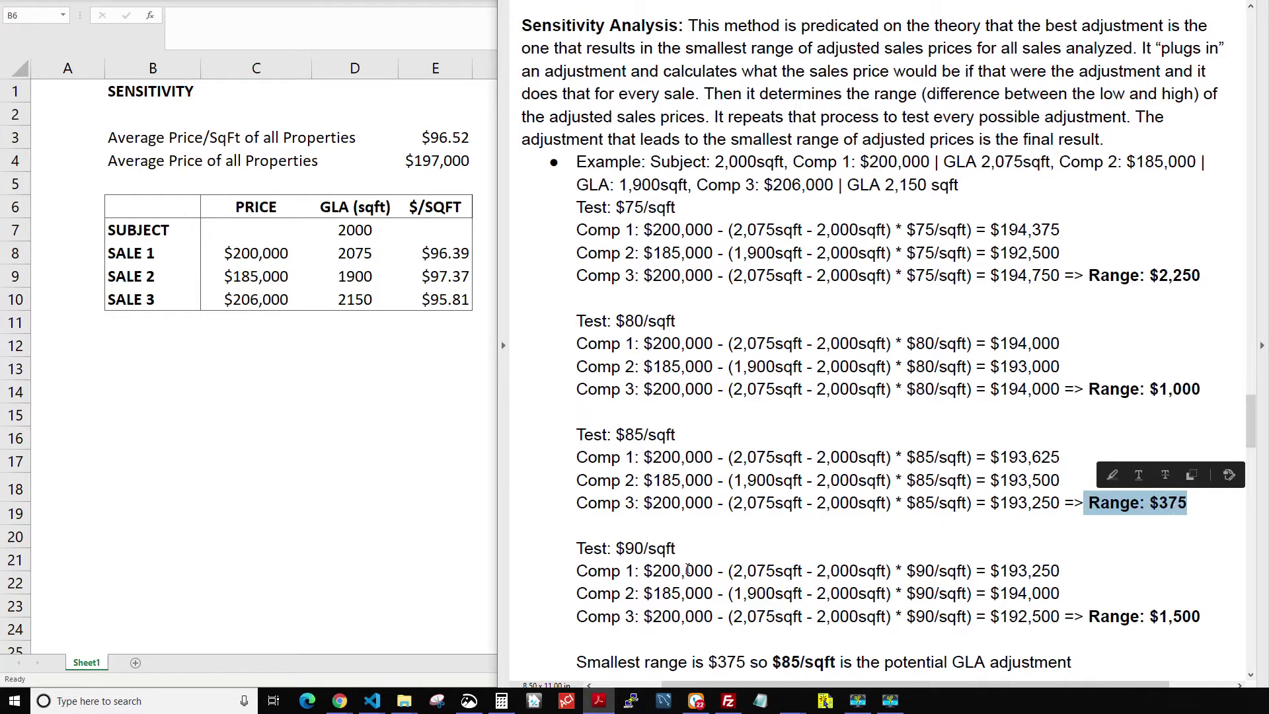
drag(576, 548, 712, 571)
drag(1089, 616, 1196, 626)
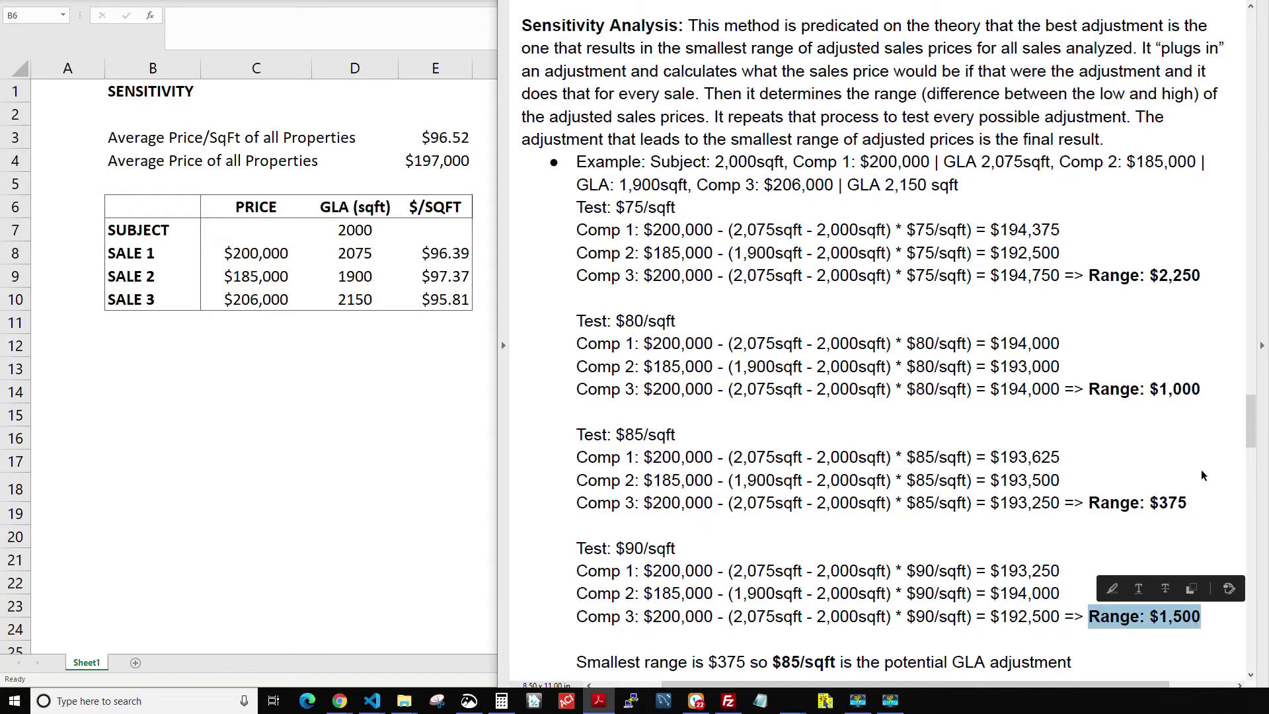
click(1186, 500)
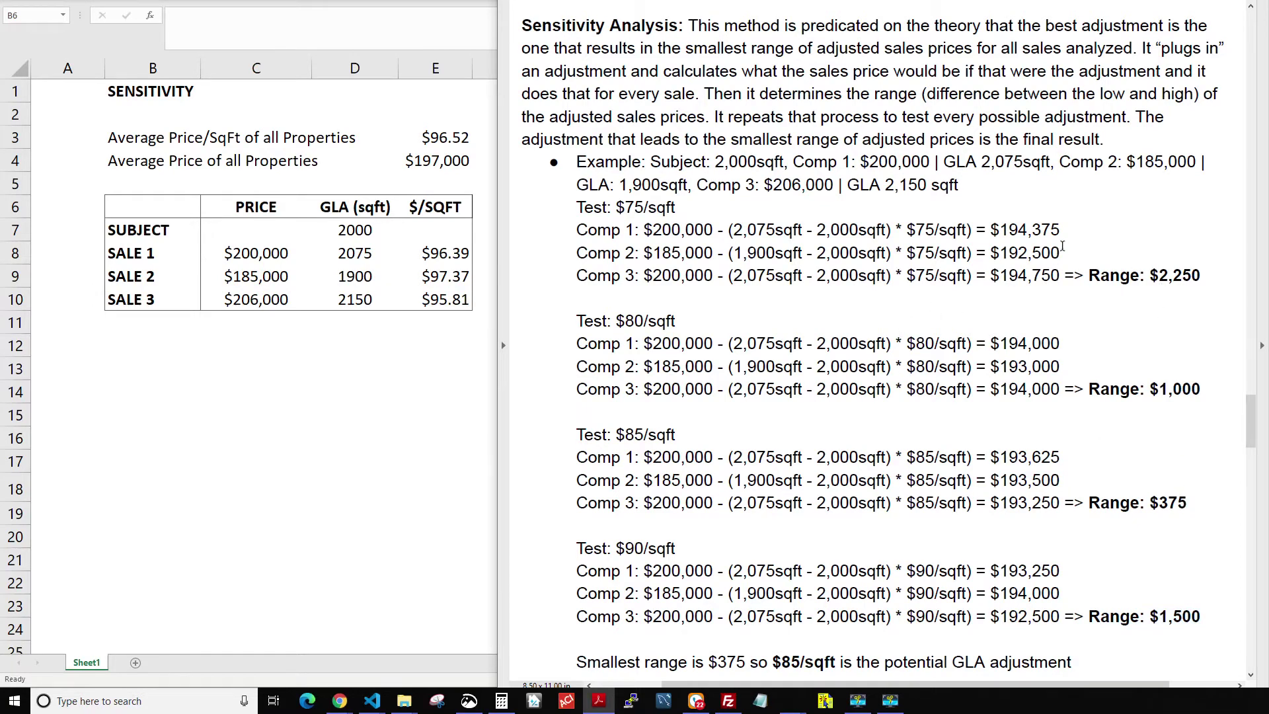
click(599, 433)
triple_click(599, 433)
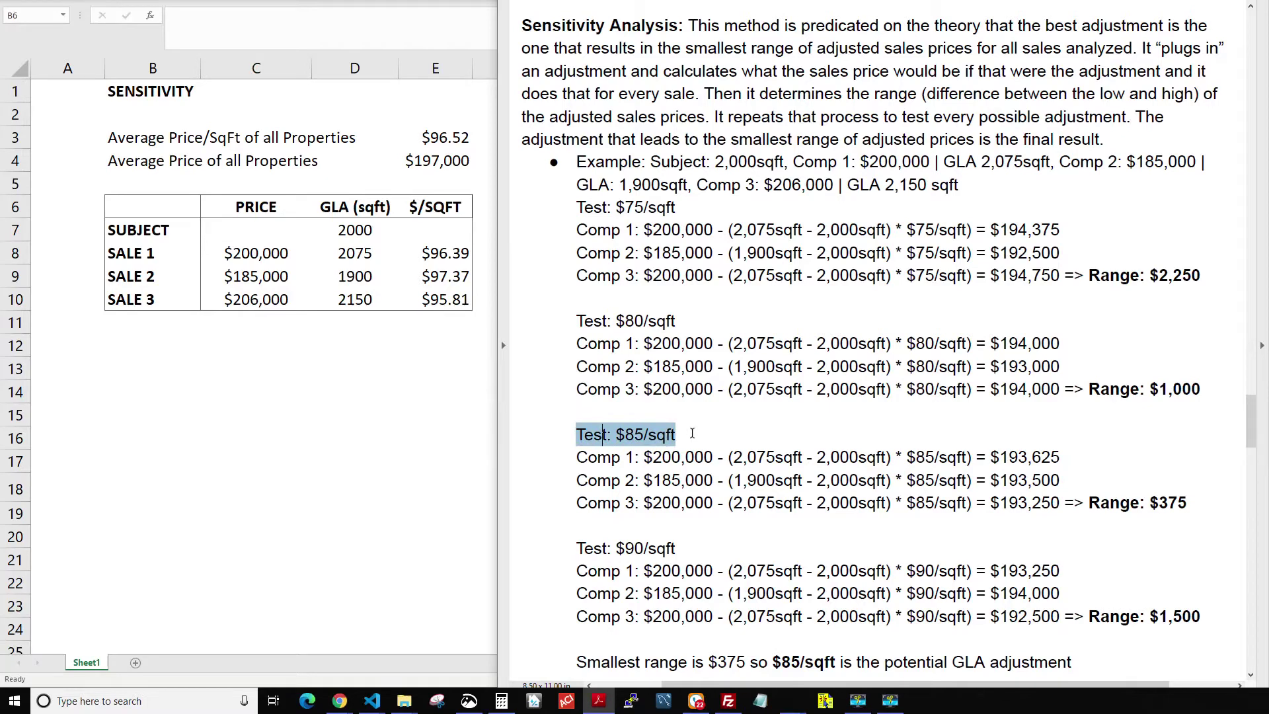
Highlight the notes' conclusion that $85/sqft gives the smallest range, then maximize Excel and select B12.
drag(577, 662, 1077, 647)
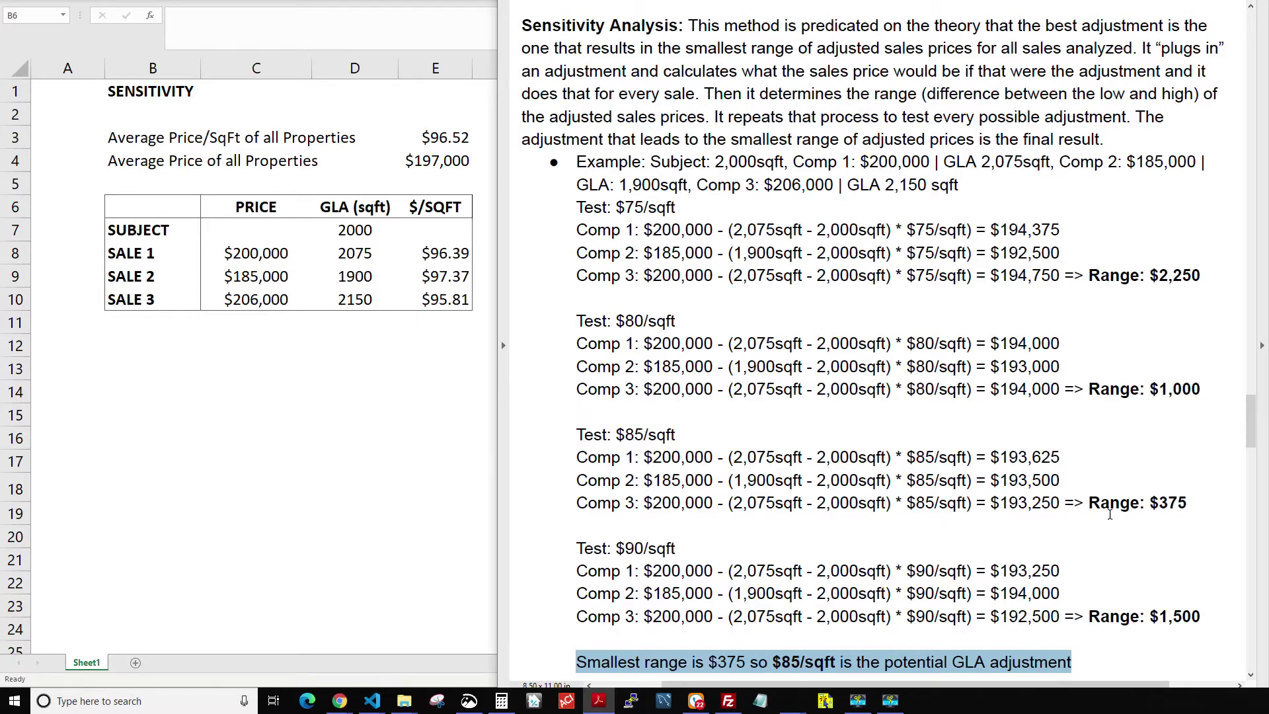
drag(1090, 504, 1194, 503)
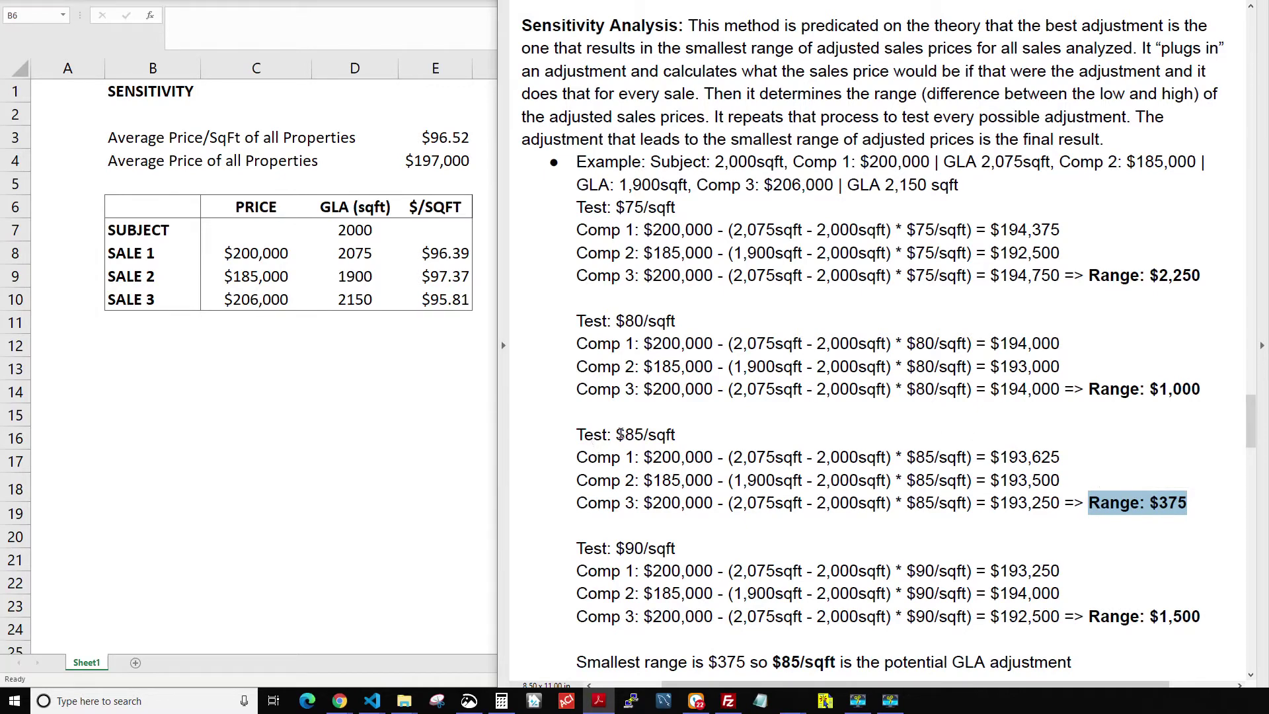
drag(617, 434, 678, 434)
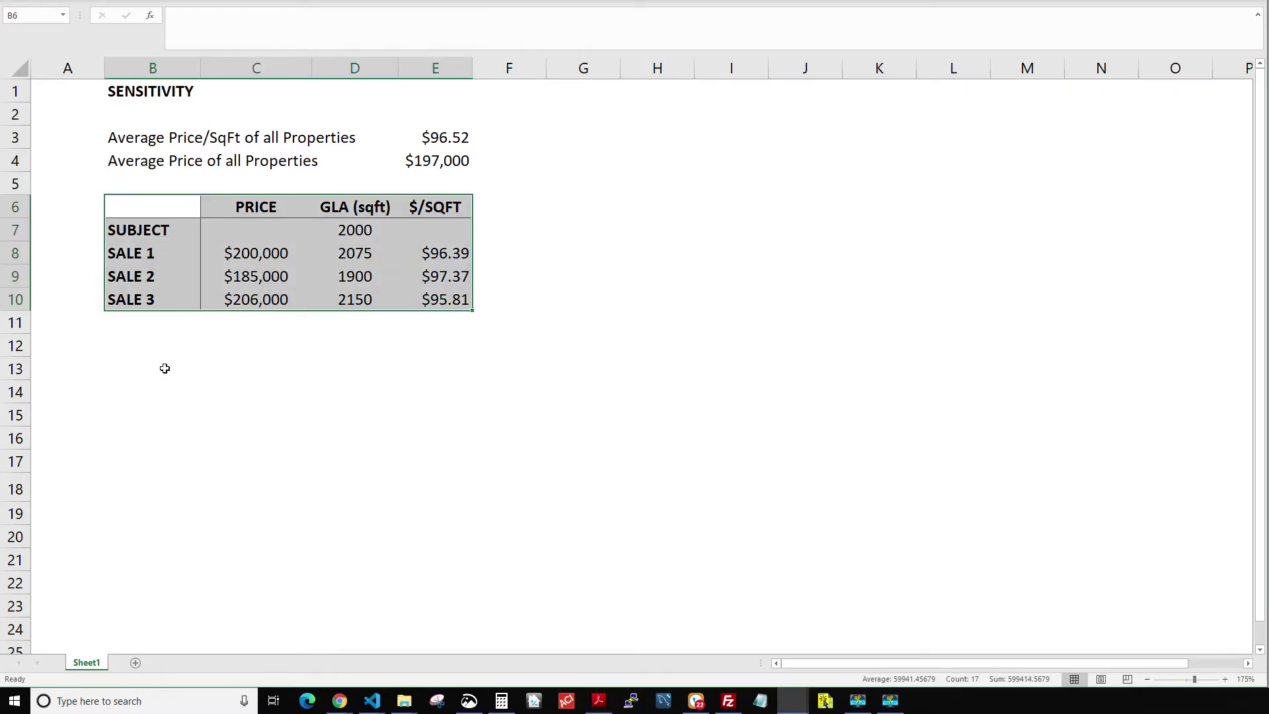
click(164, 365)
click(166, 348)
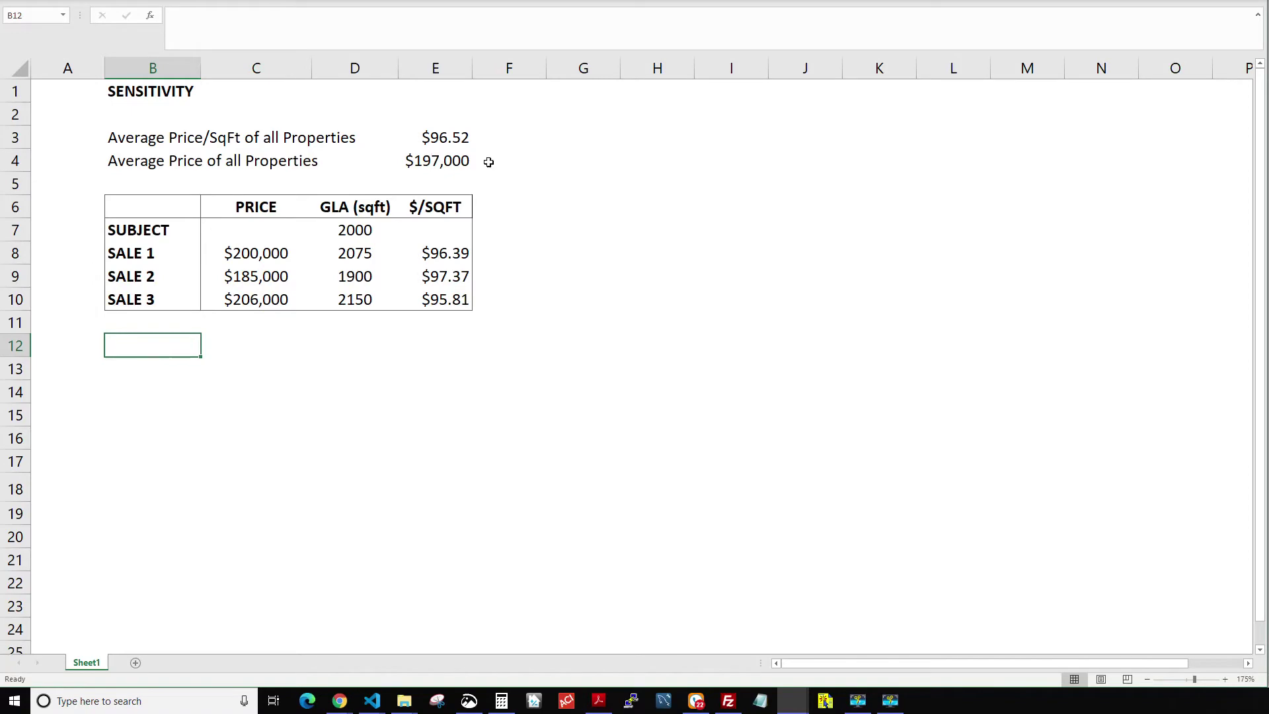
key(alt+Tab)
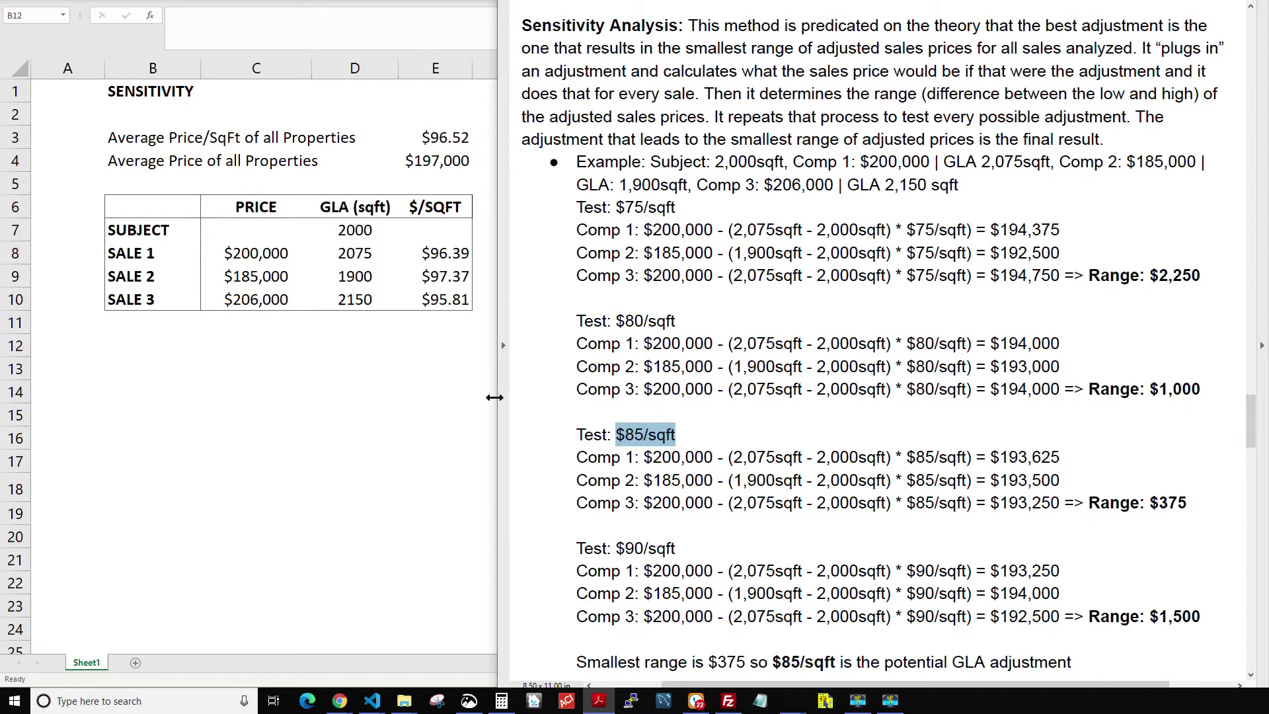
key(alt+Tab)
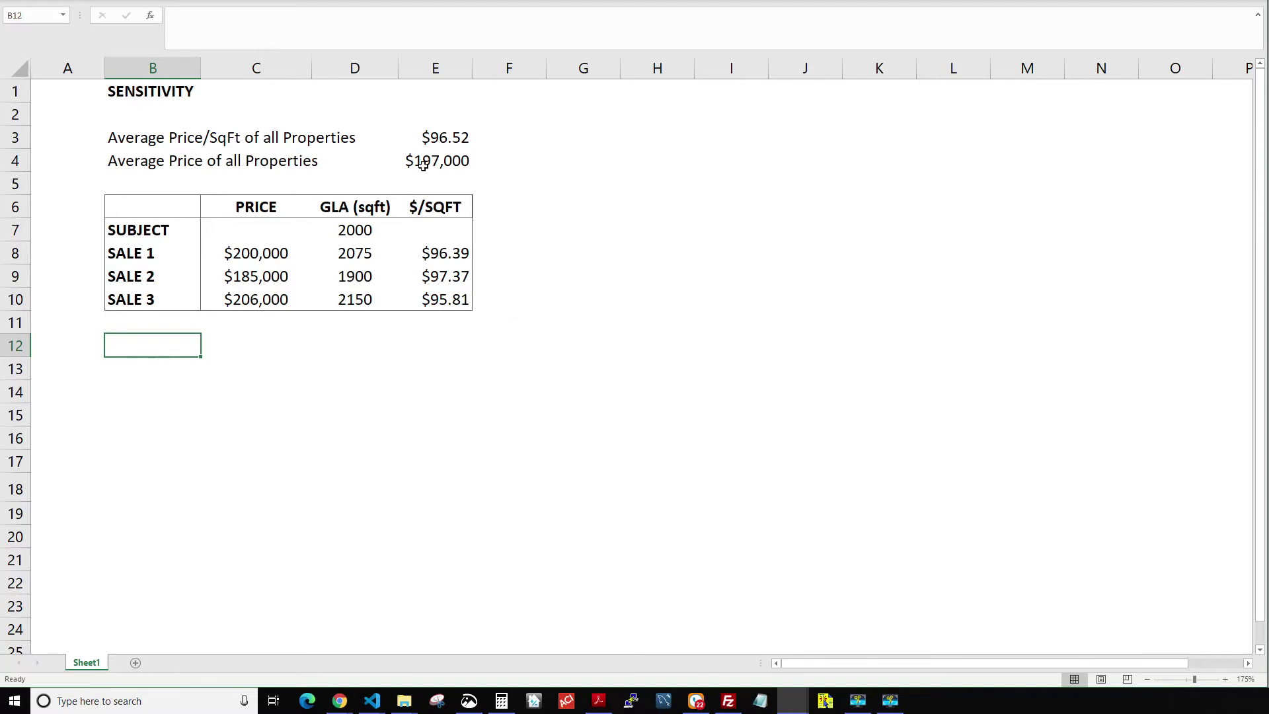
drag(440, 162, 141, 171)
drag(446, 138, 105, 137)
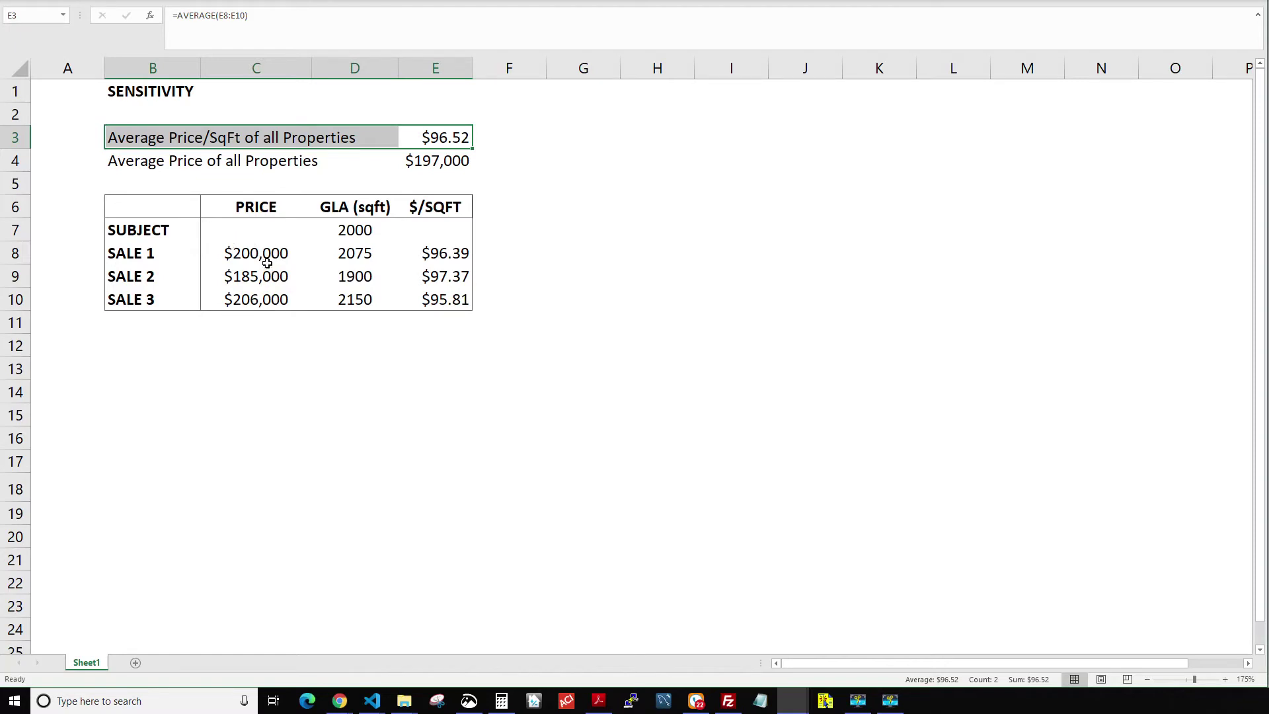
drag(267, 258, 262, 301)
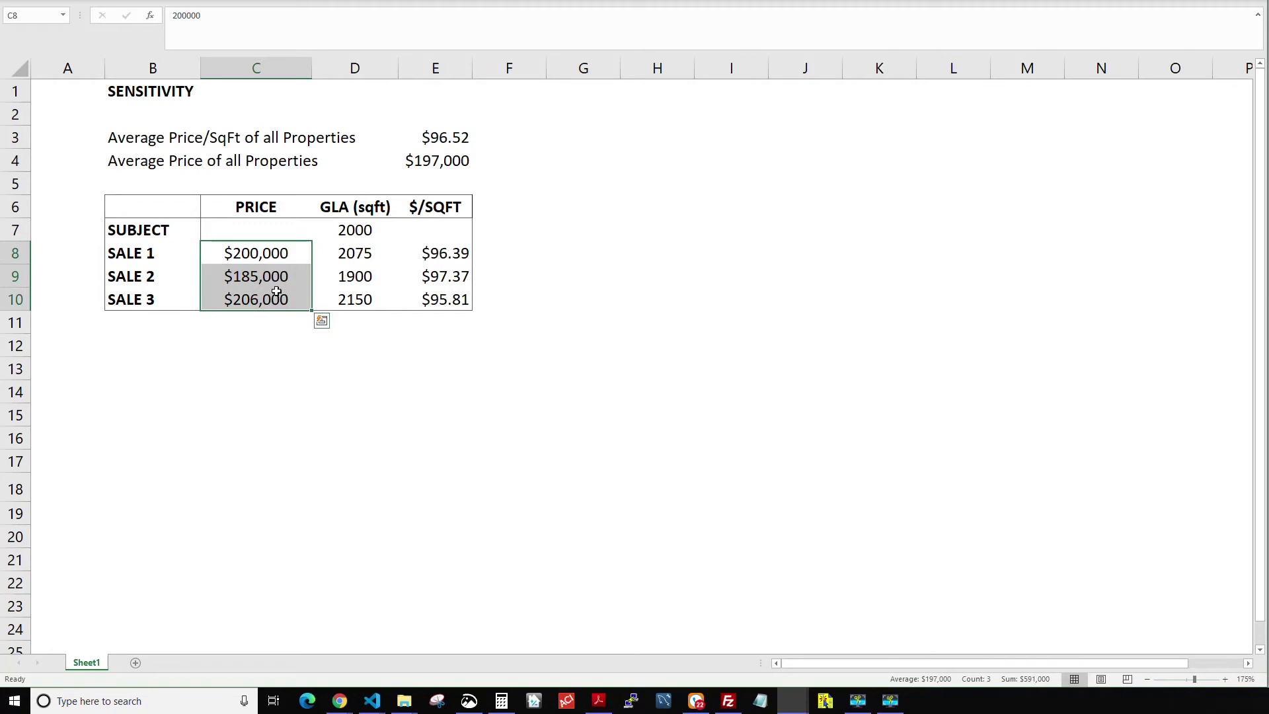
click(455, 162)
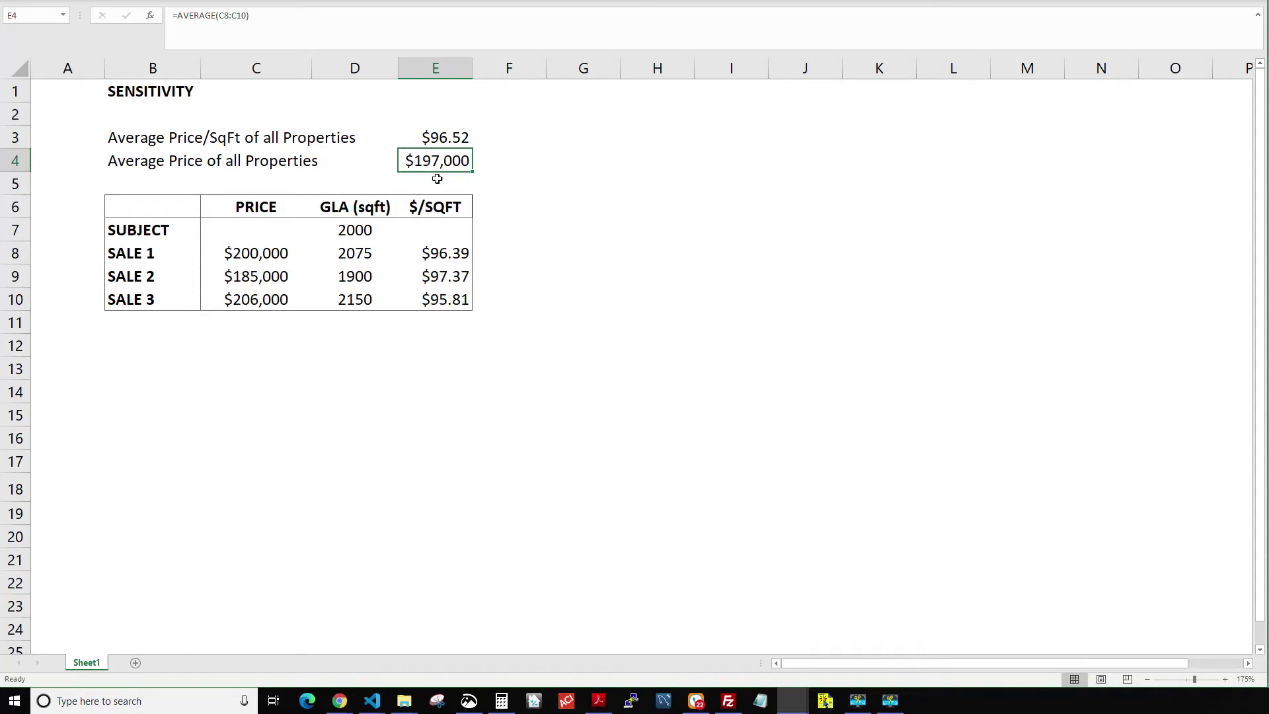
drag(132, 139, 462, 141)
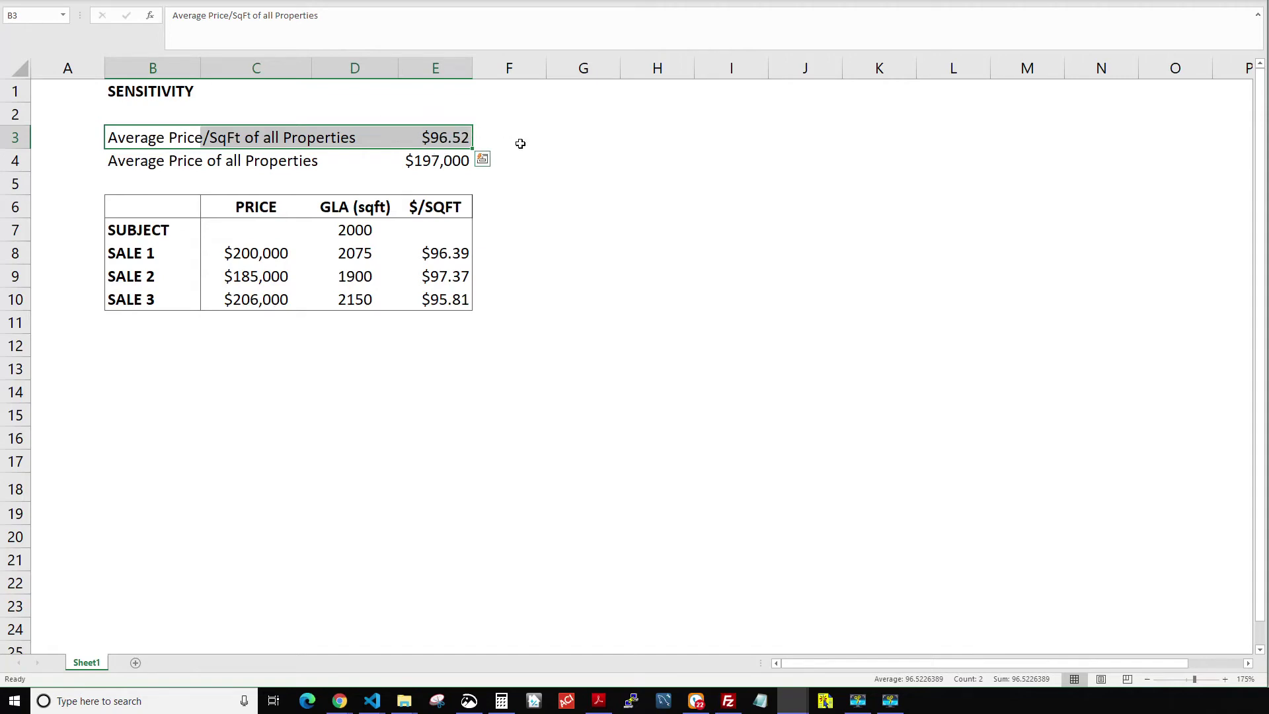
click(152, 368)
click(154, 341)
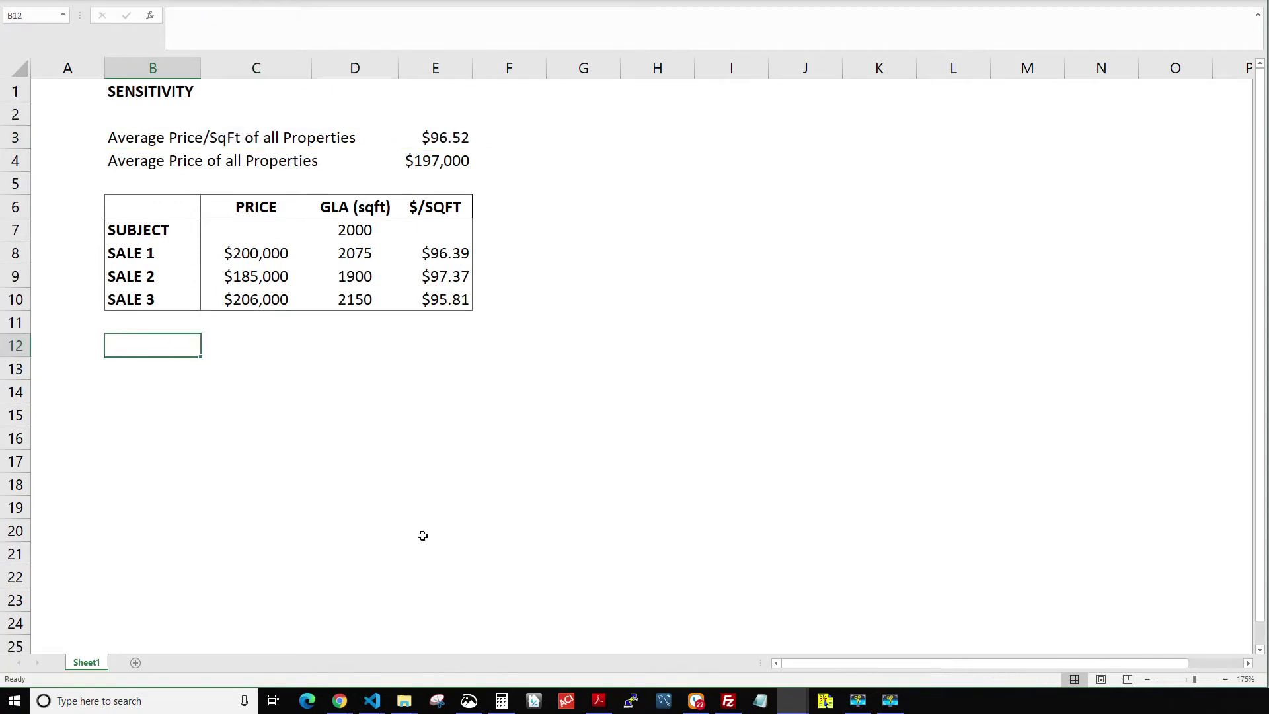
Enter the adjustments 50, 55, 60, 65, 70, 75, 80, 85 and 90 across B12:J12.
text(50)
key(Tab)
text(55)
key(Tab)
text(60)
key(Tab)
text(65)
key(Tab)
text(70)
key(Tab)
text(75)
key(Tab)
text(80)
key(Tab)
text(85)
key(Tab)
text(90)
key(Tab)
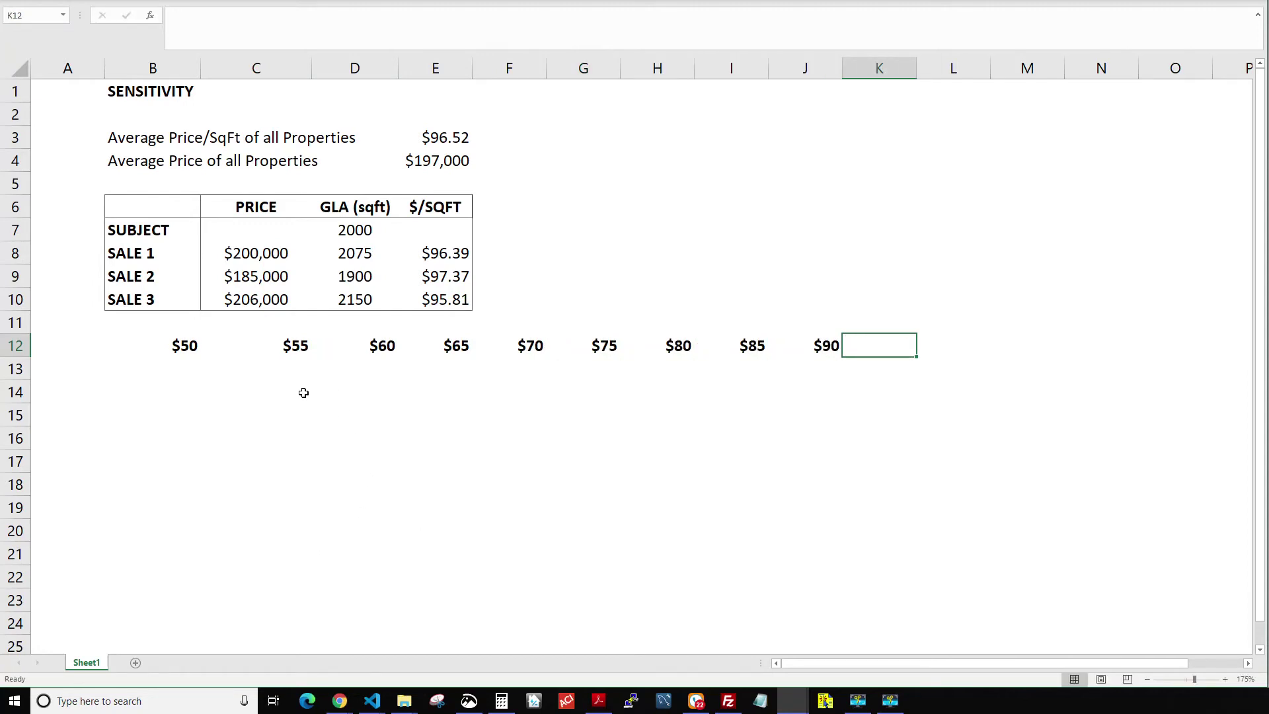
Label cells A13:A15 as Sale 1, Sale 2 and Sale 3.
click(83, 370)
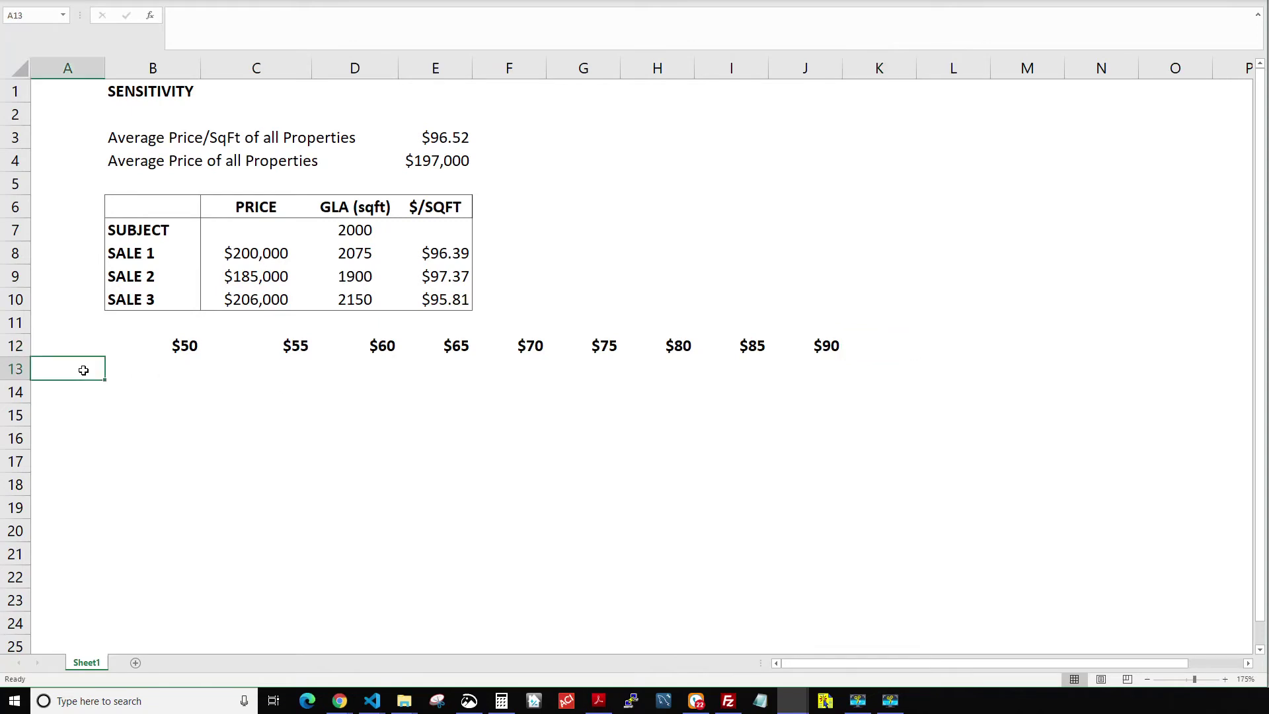
text(SALE)
key(BackSpace)
key(BackSpace)
key(BackSpace)
key(BackSpace)
text(Sale)
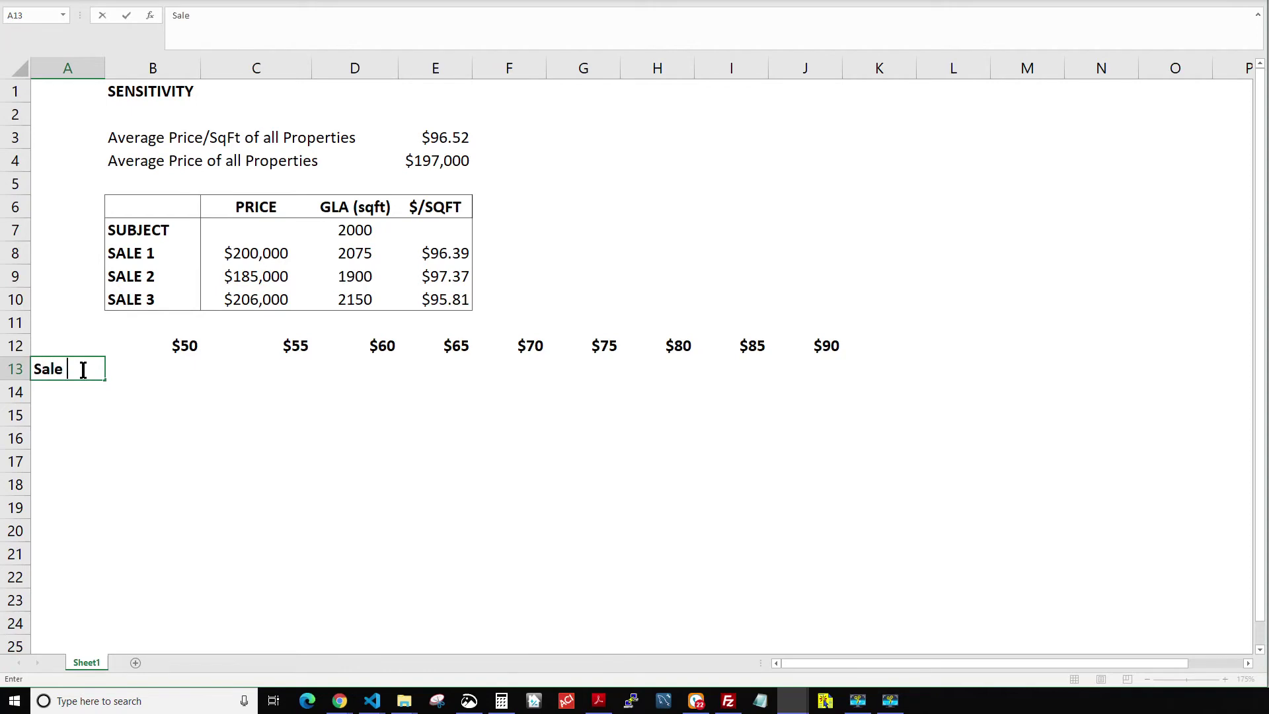
text( 1)
key(Return)
text(Sale 2)
key(Return)
text(Sale 3)
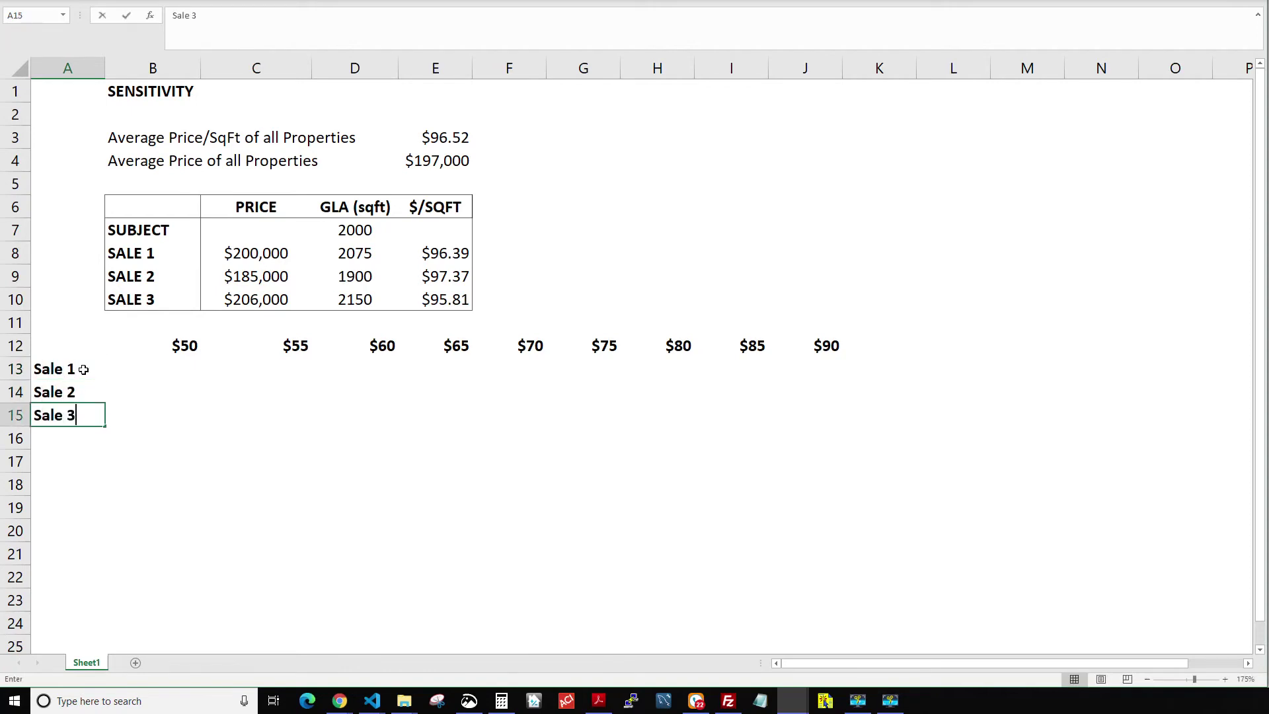
key(Tab)
key(Return)
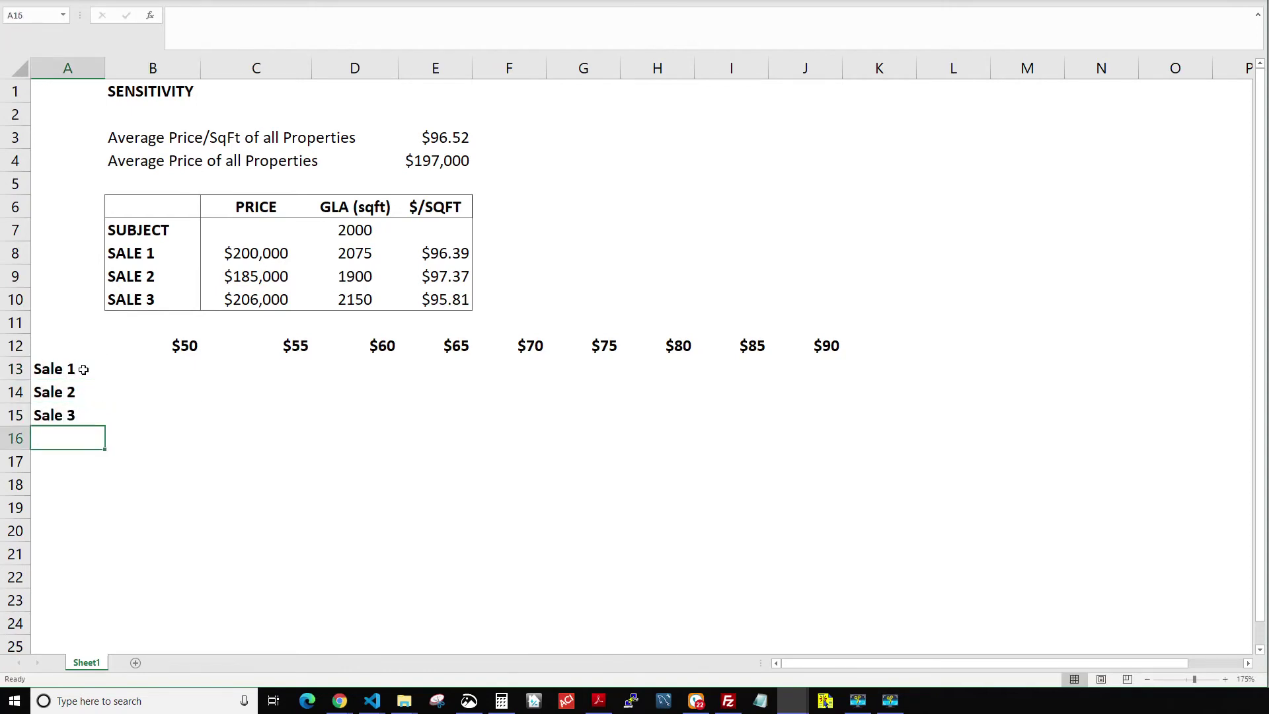
Label cells A16:A18 as Low, High and Range.
text(Low)
key(Return)
text(High)
key(Return)
text(Range)
key(Tab)
key(Up)
key(Up)
key(Up)
key(Up)
key(Up)
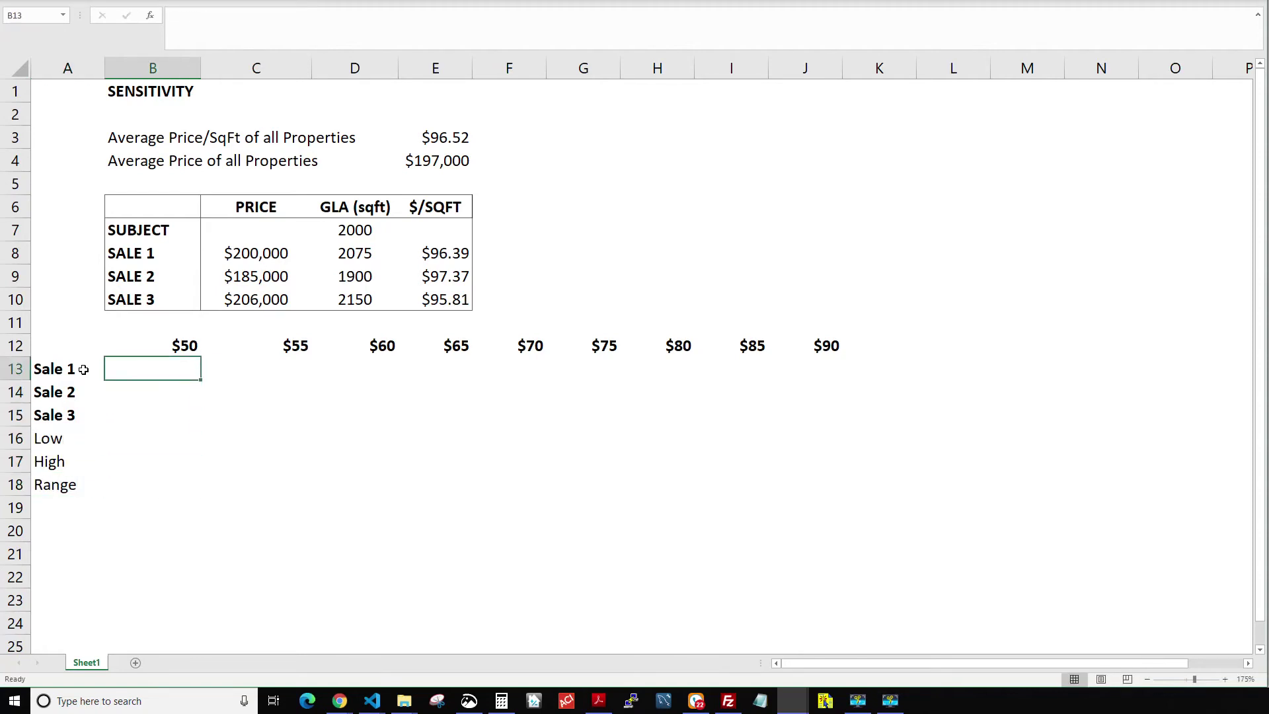
Enter =C8-((D8-D7)*B12) in B13, giving Sale 1 an adjusted price of $196,250.
text(=)
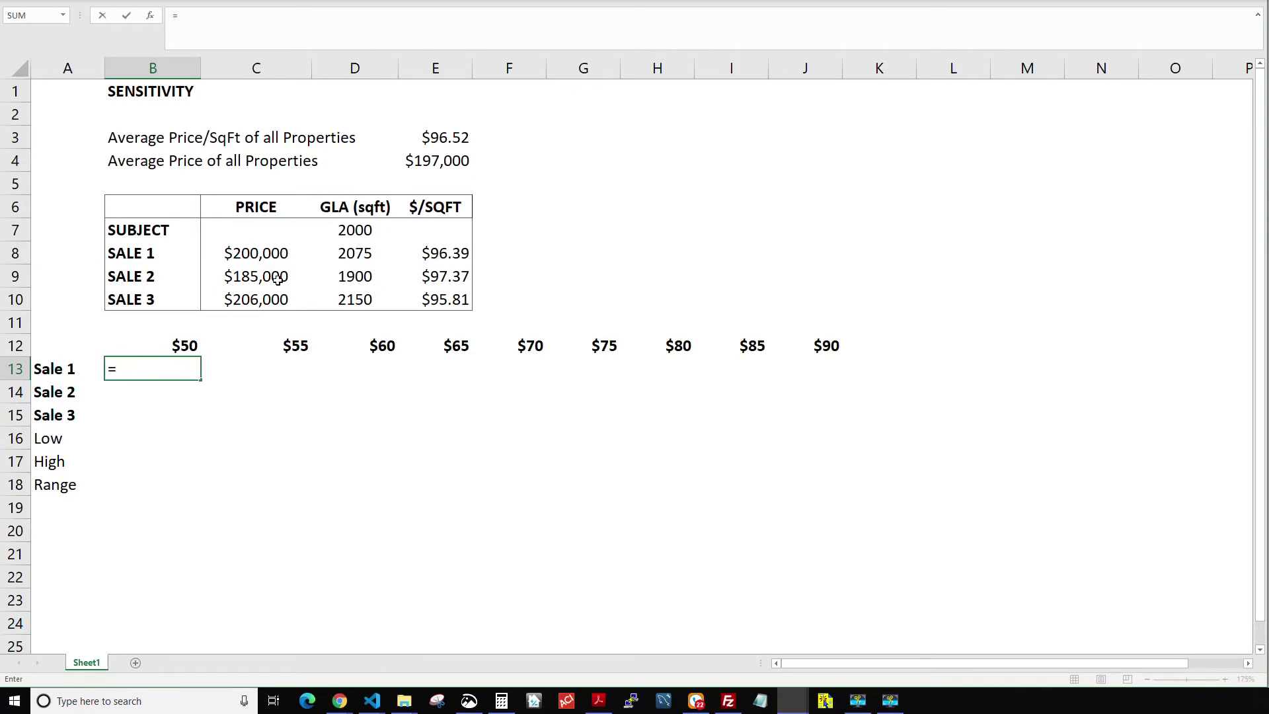
click(258, 256)
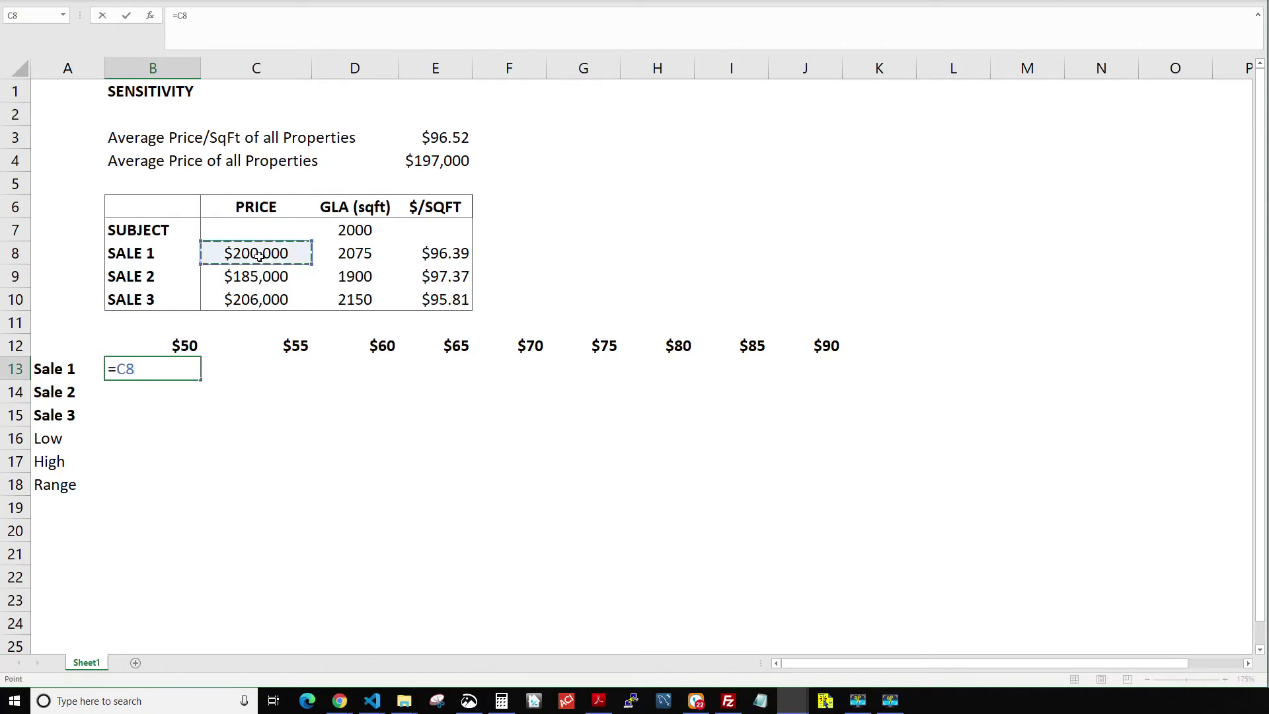
text(-(()
click(359, 257)
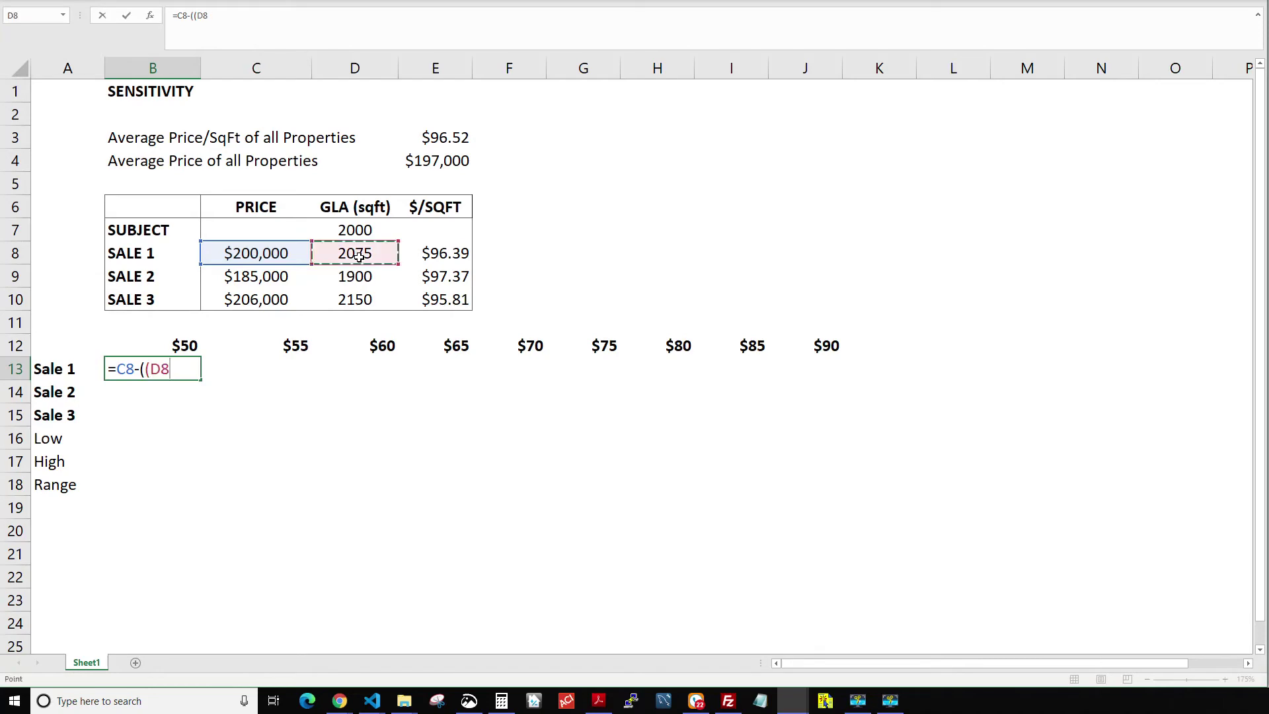
text(-)
click(365, 230)
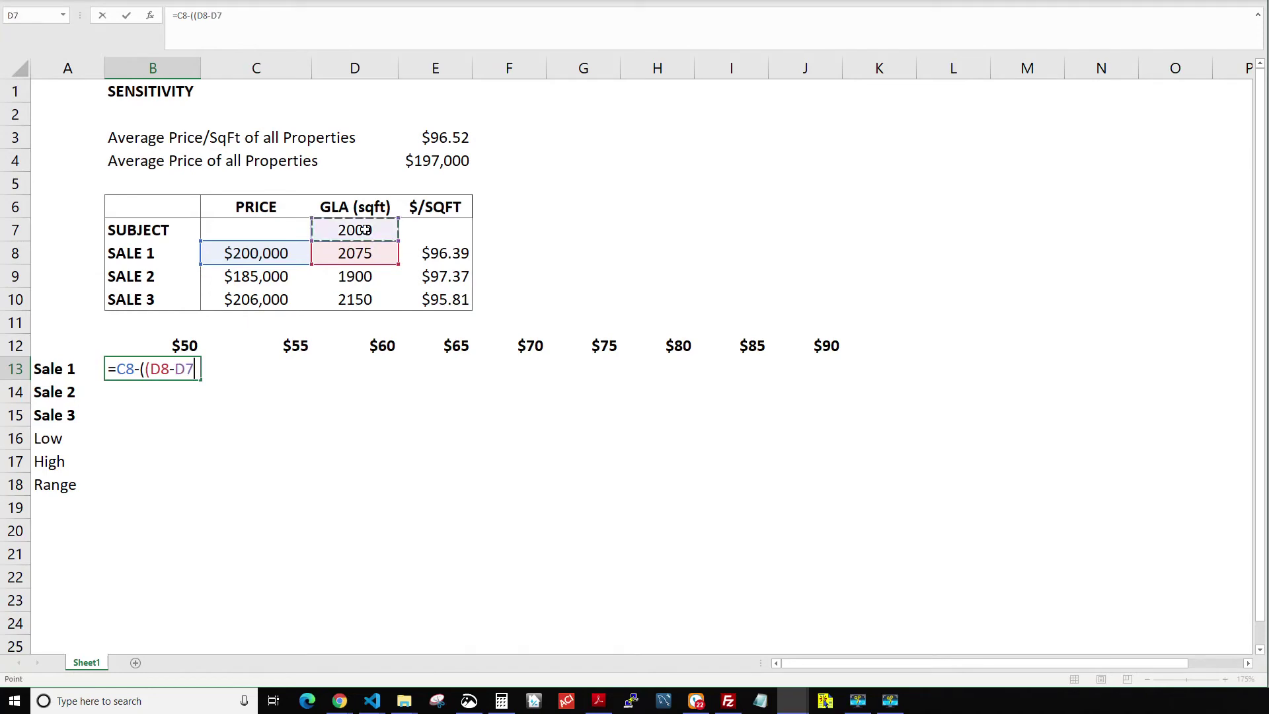
text())
text(*)
click(189, 345)
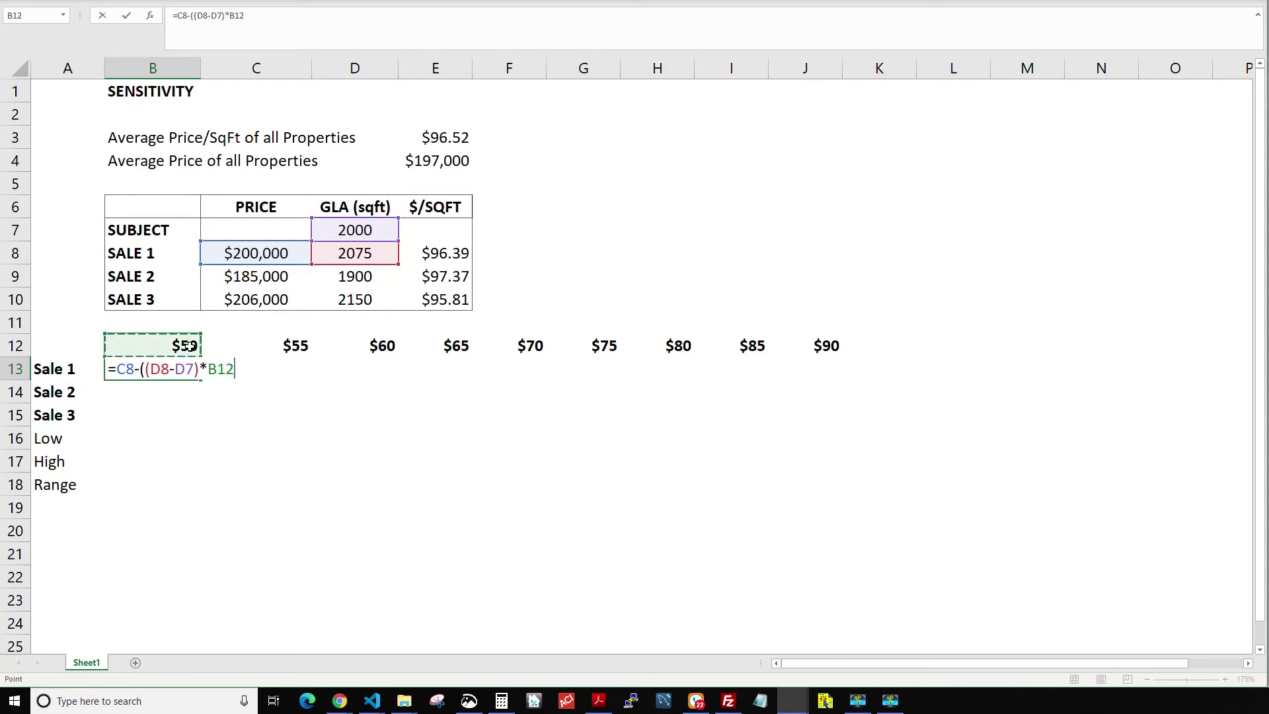
text())
key(Return)
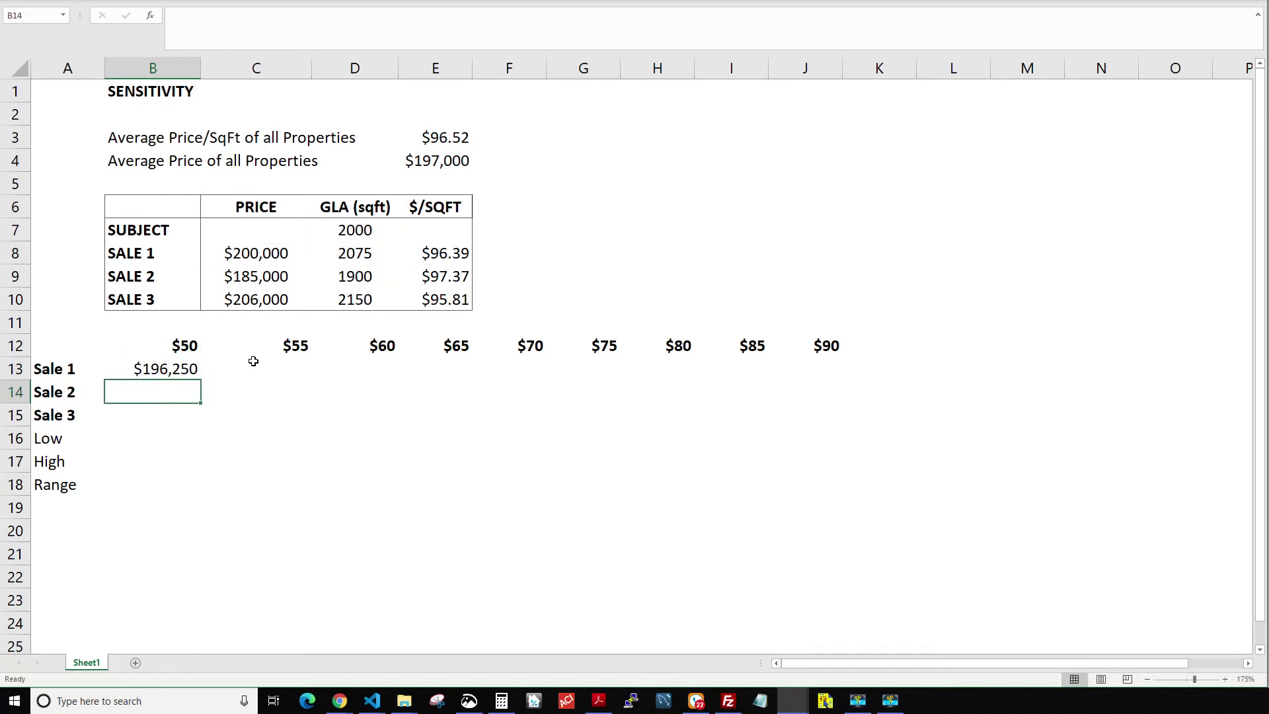
Select B13 and put its =C8-((D8-D7)*B12) formula into edit mode in the formula bar.
click(174, 370)
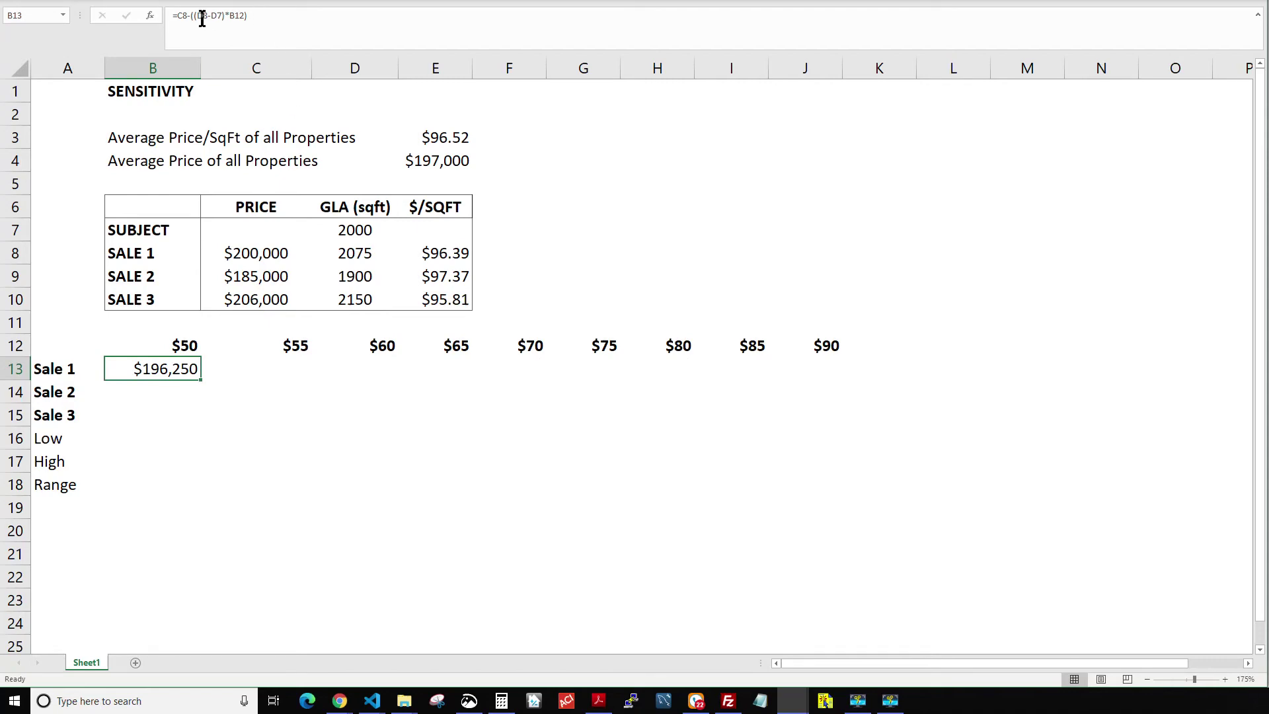
click(178, 15)
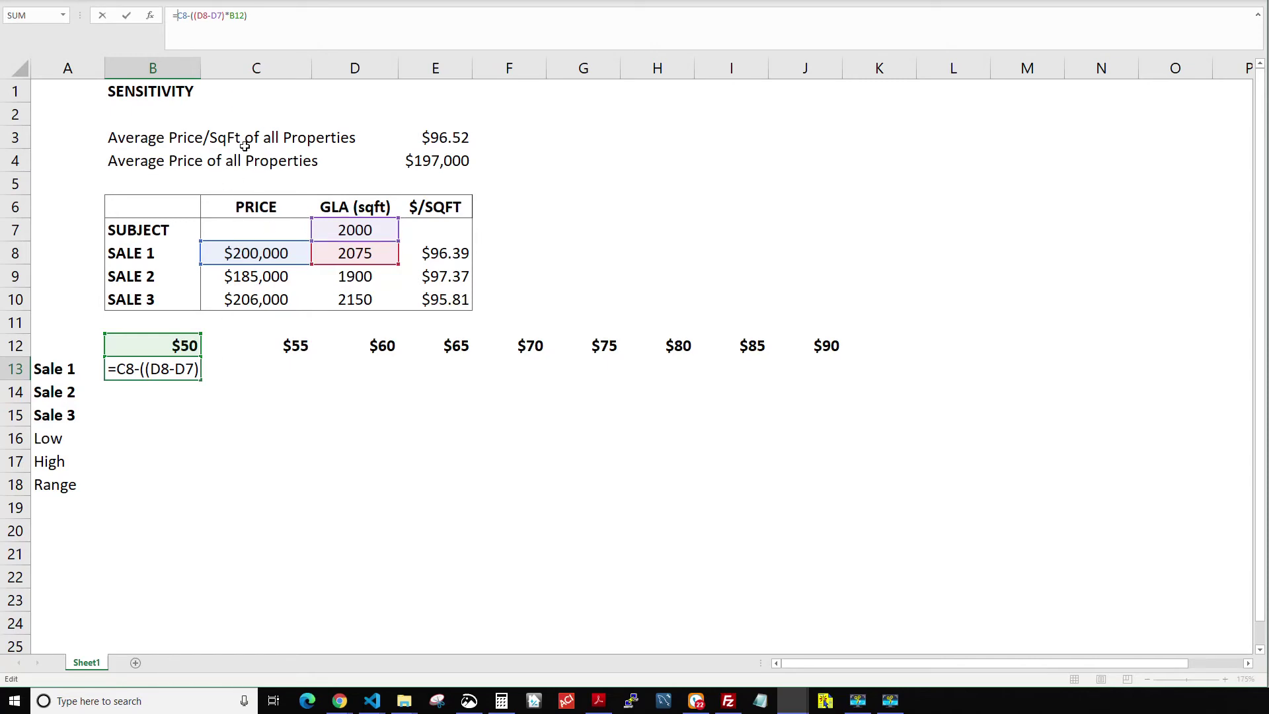
Change B13's formula to =$C8-(($D8-$D$7)*B$12) with anchored references.
text($)
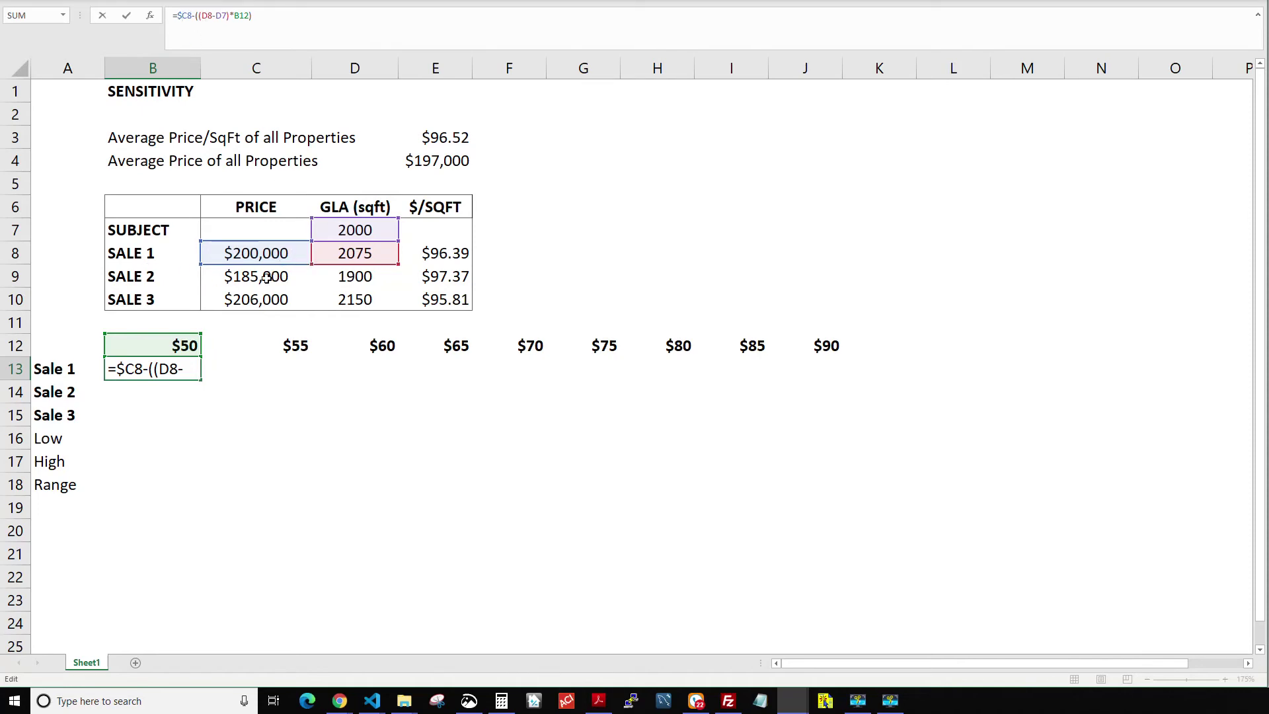
click(202, 15)
text($)
key(Right)
key(Right)
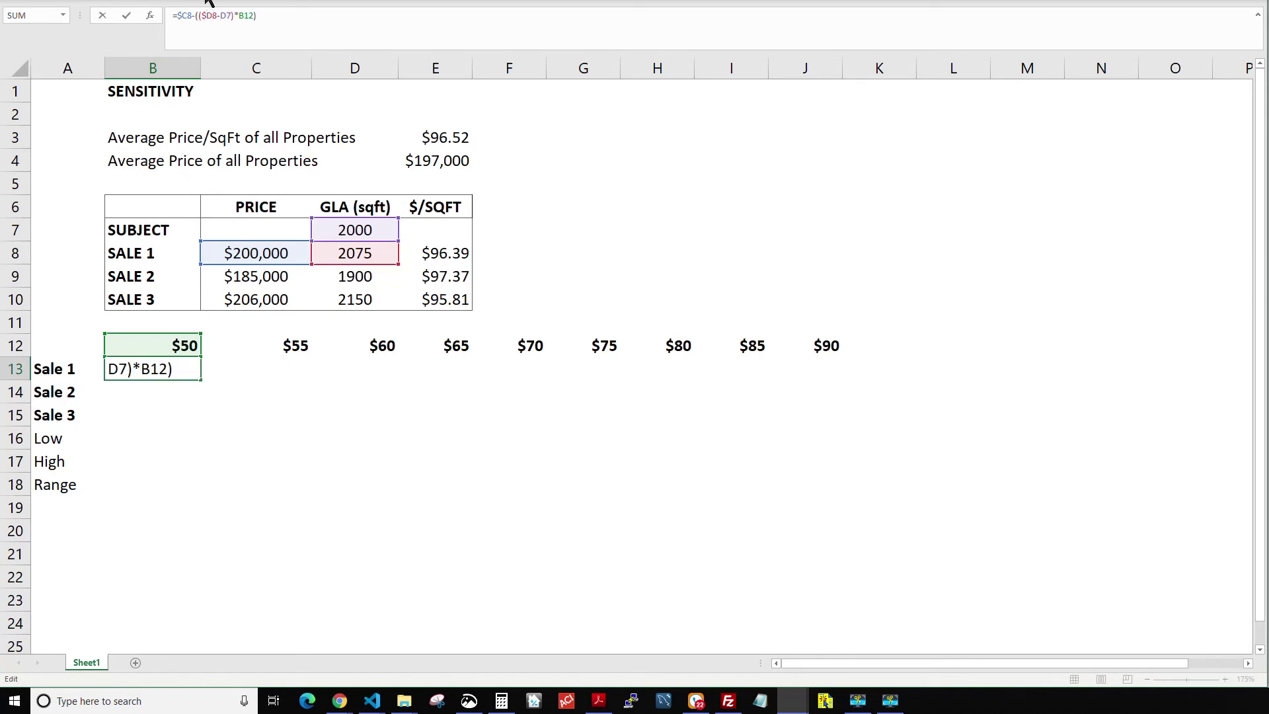
text($)
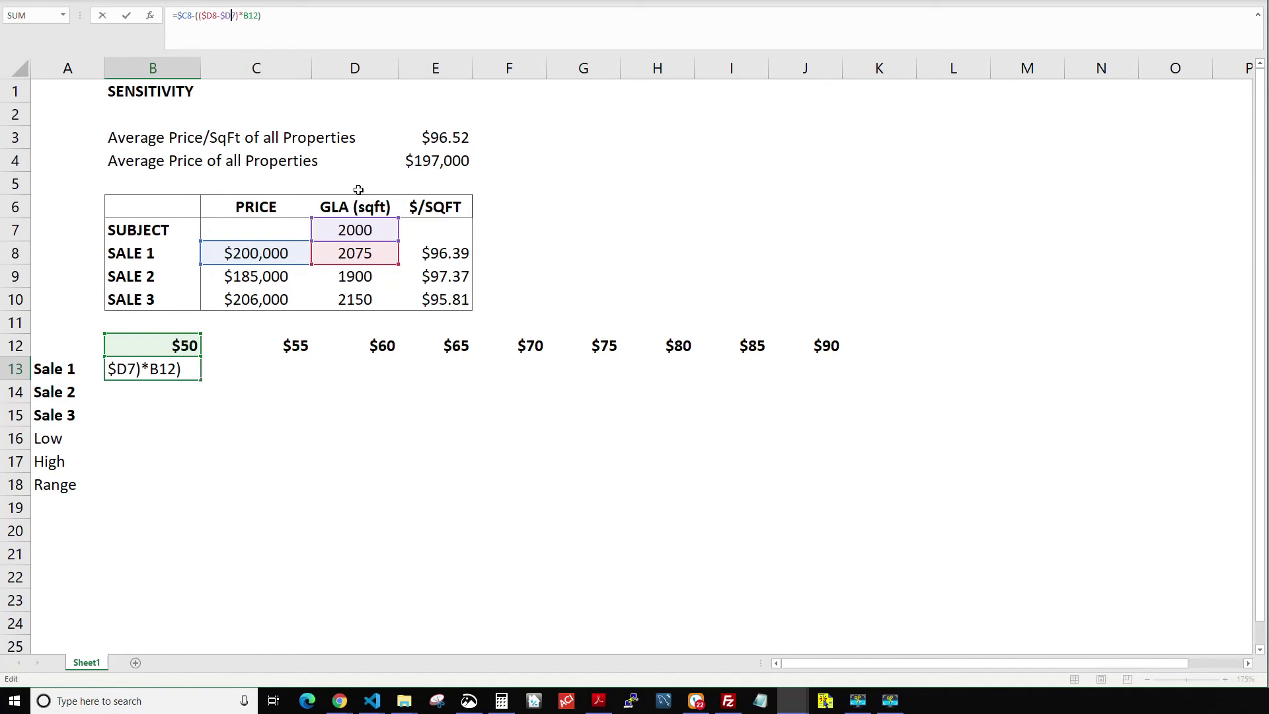
text($)
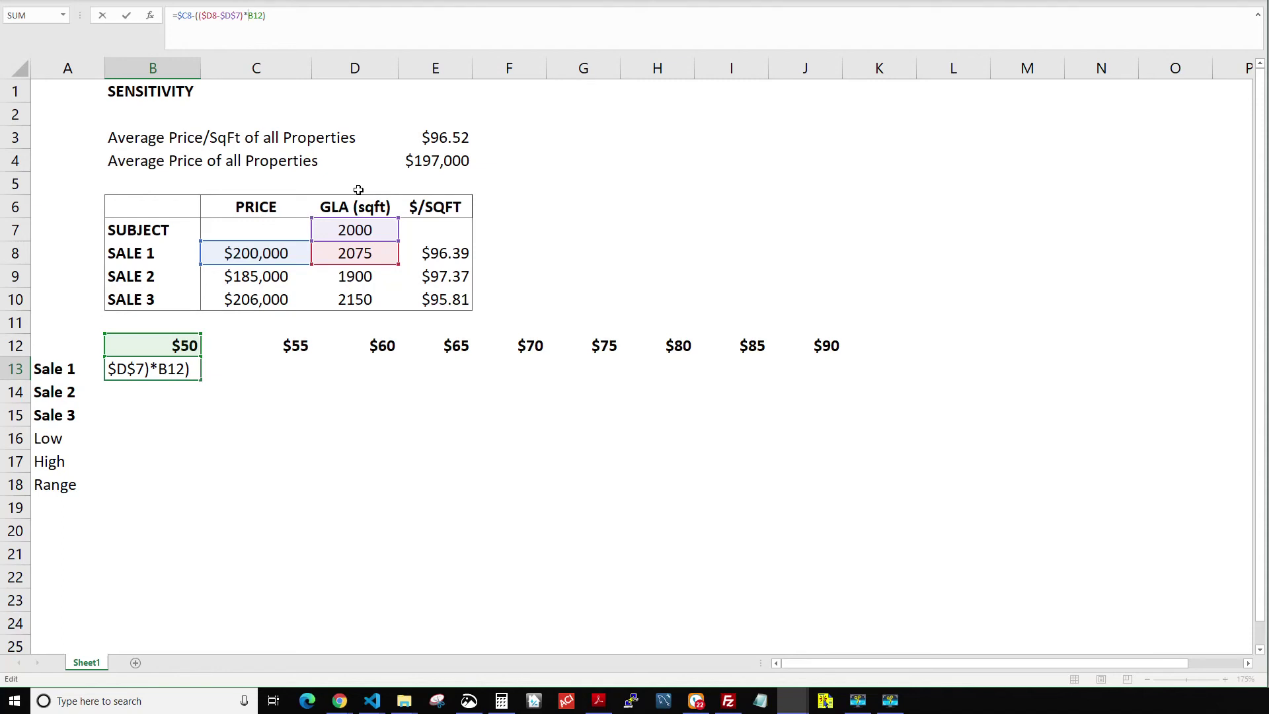
text($)
click(327, 20)
key(Return)
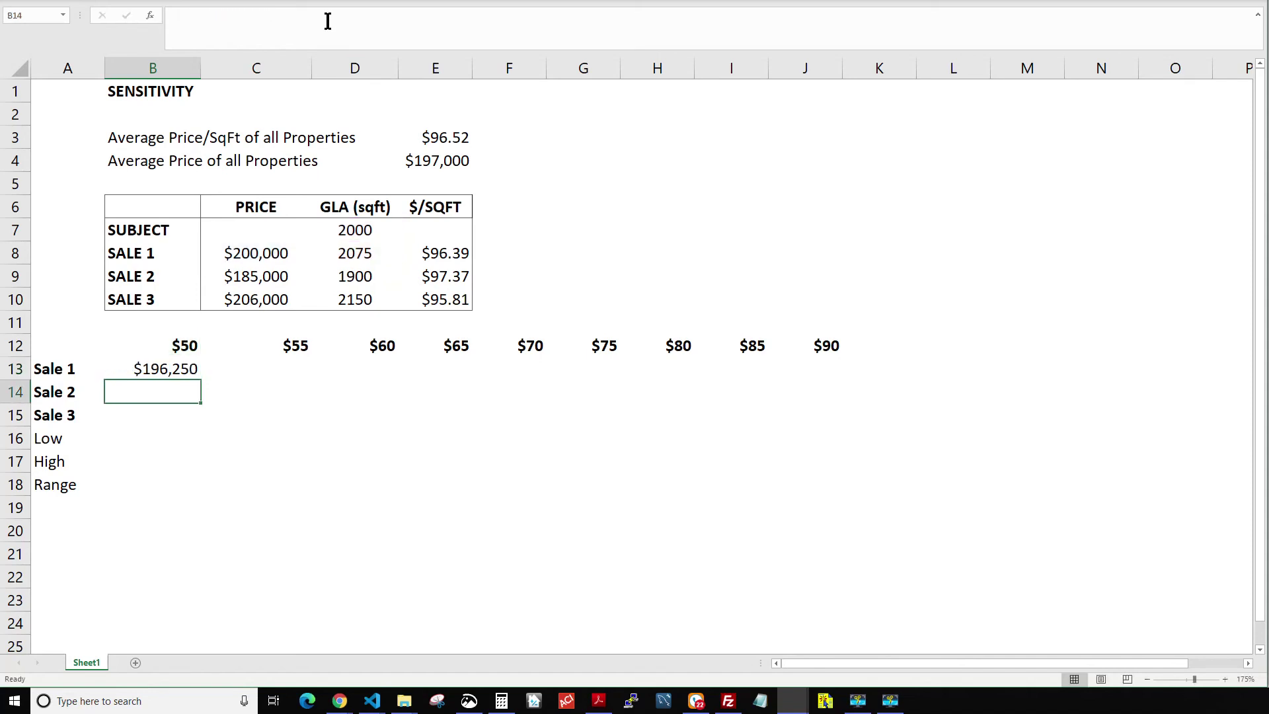
click(154, 368)
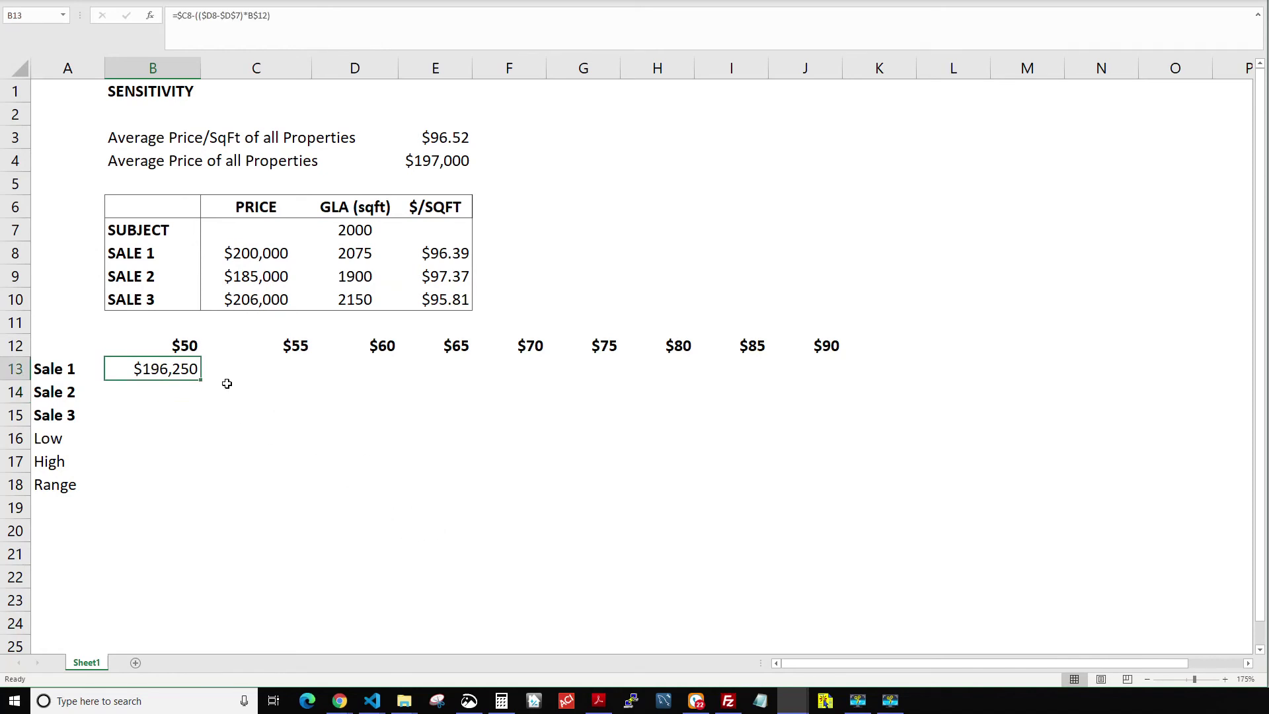
drag(200, 381, 196, 415)
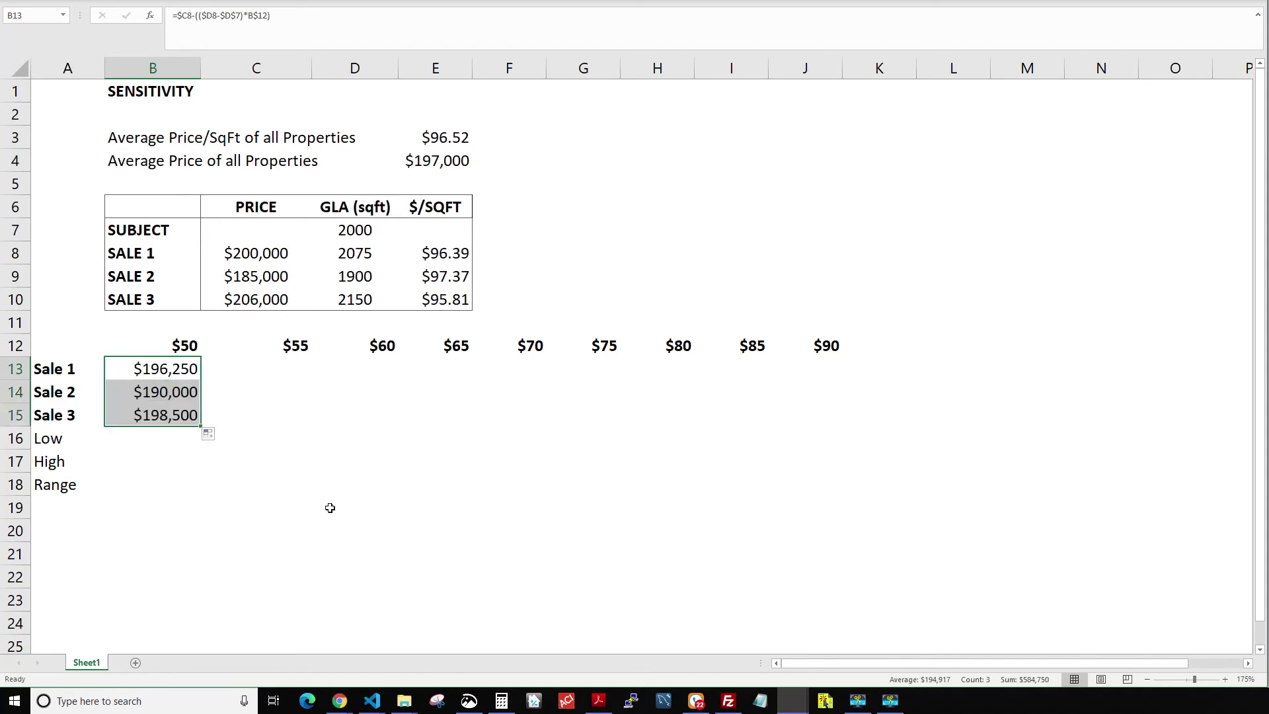
click(155, 367)
click(161, 391)
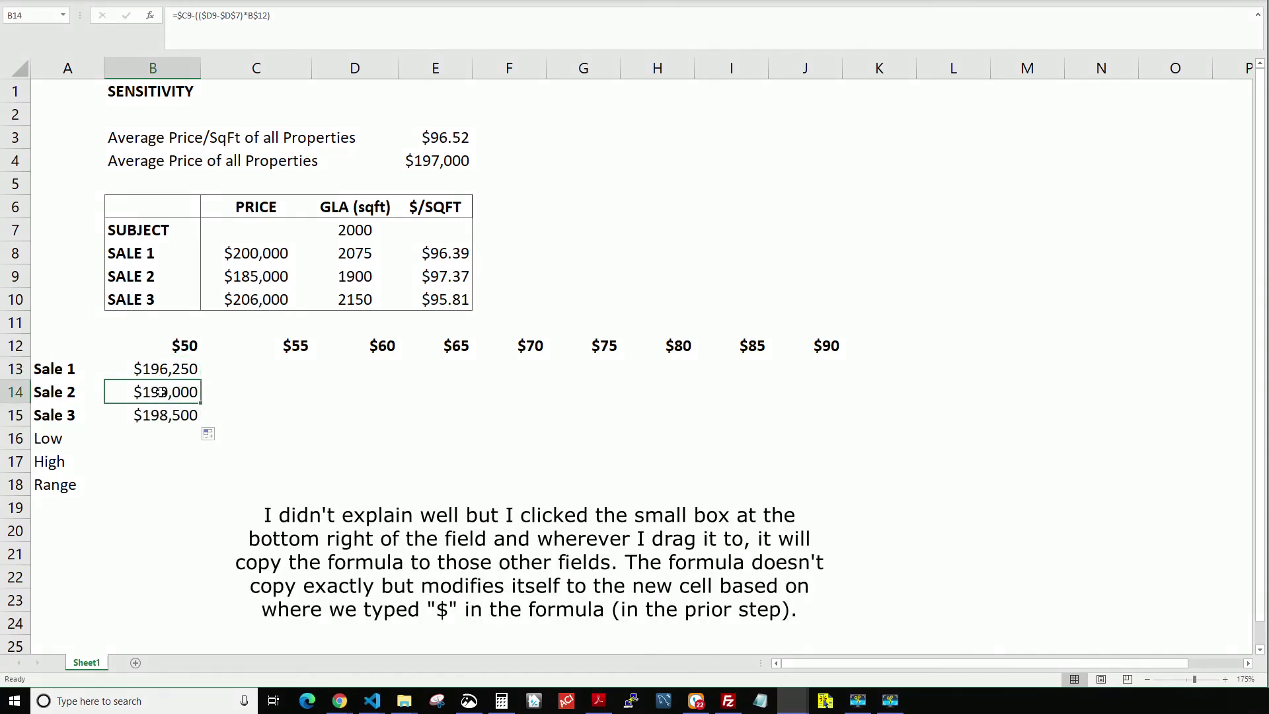
click(149, 413)
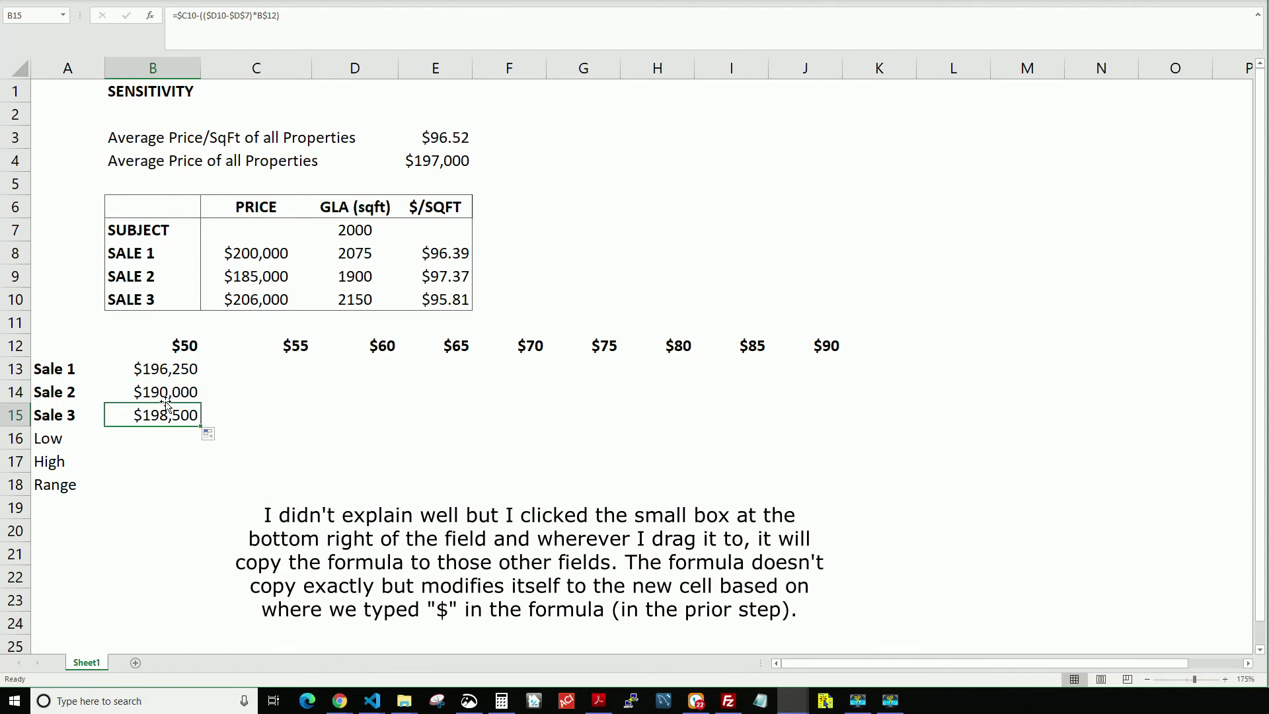
click(161, 440)
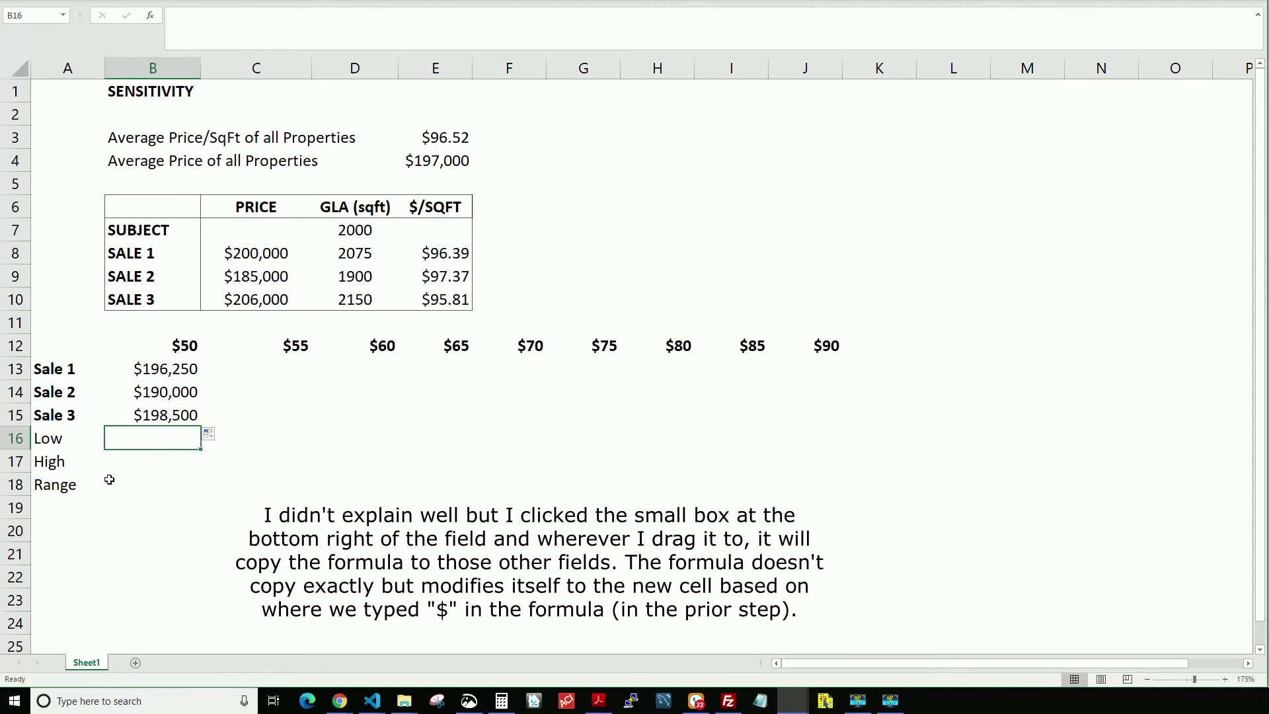
Enter =MIN(B13:B15) in B16, showing a Low of $190,000.
text(=)
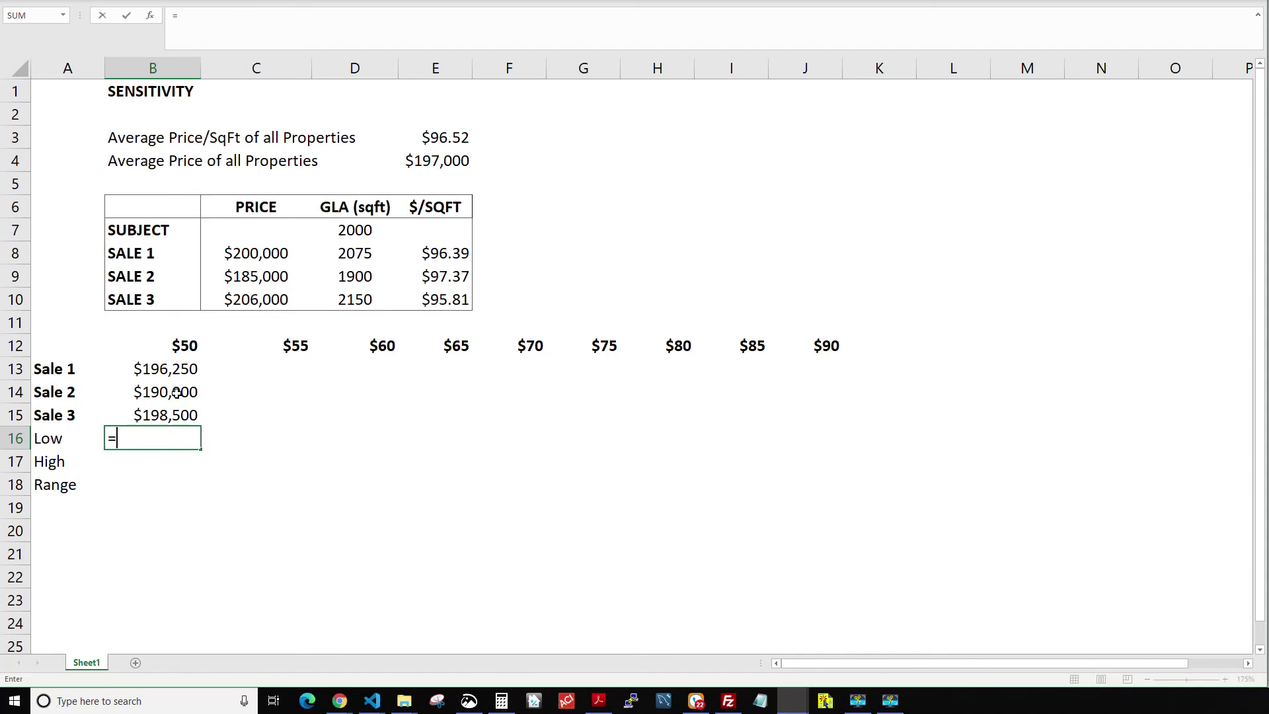
text(MIN)
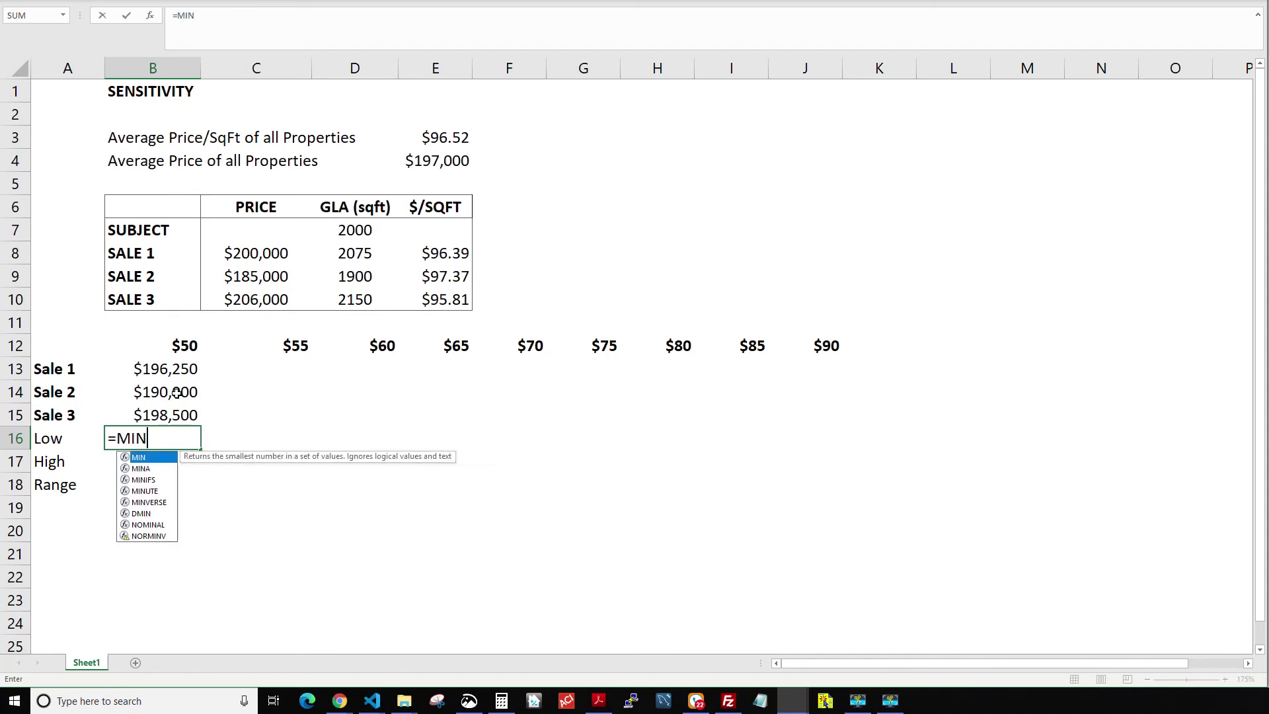
text(()
drag(184, 371, 184, 415)
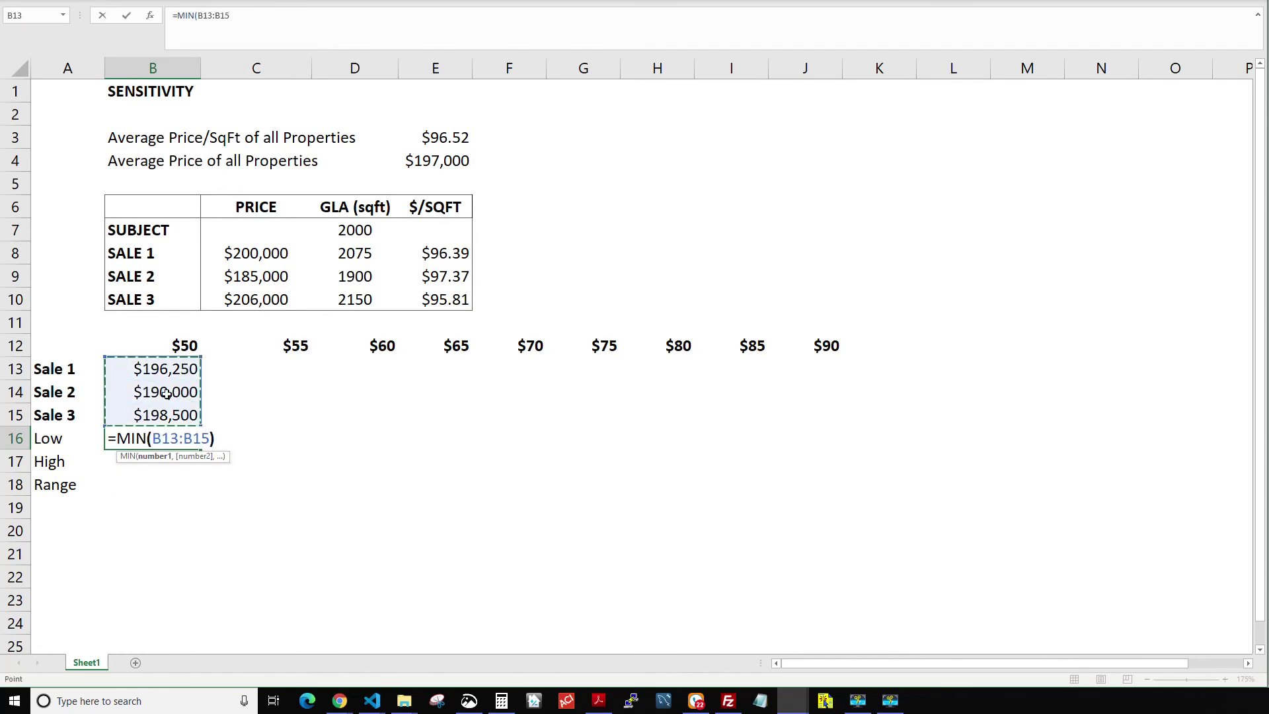
text())
key(Return)
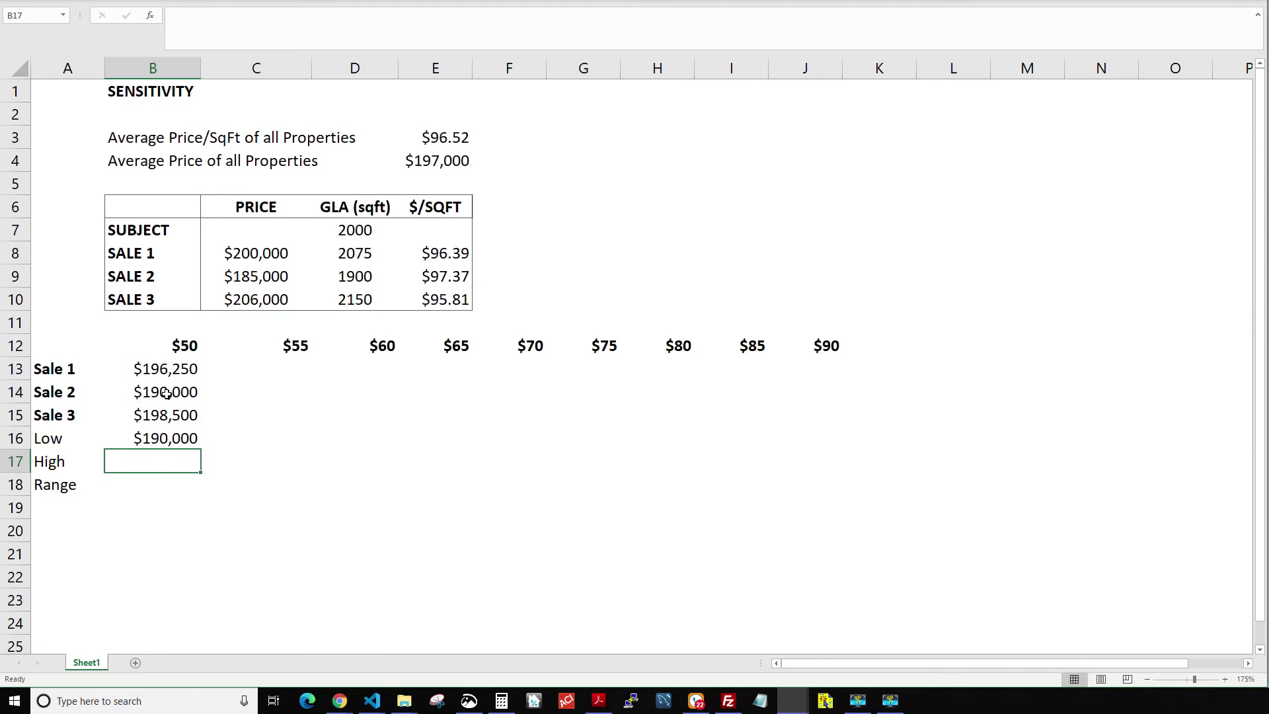
Enter =MAX(B13:B15) in B17, showing a High of $198,500.
text(=MAX()
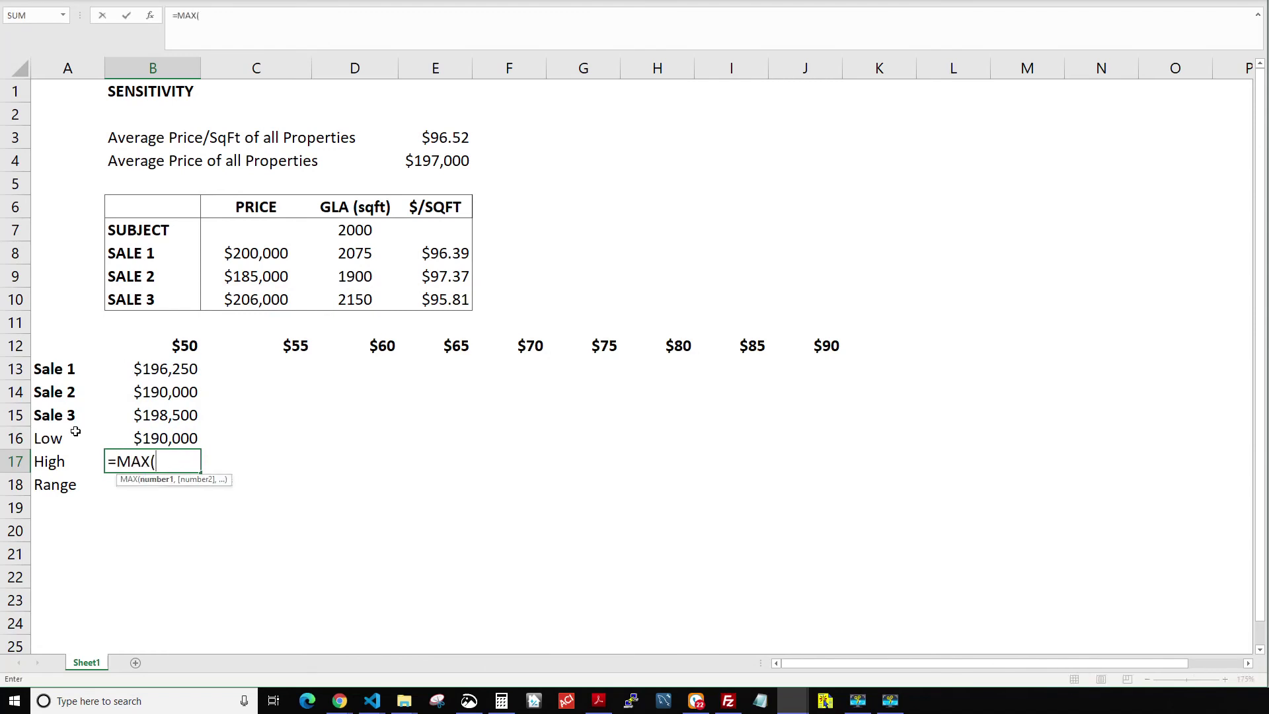
click(165, 369)
drag(170, 388, 162, 410)
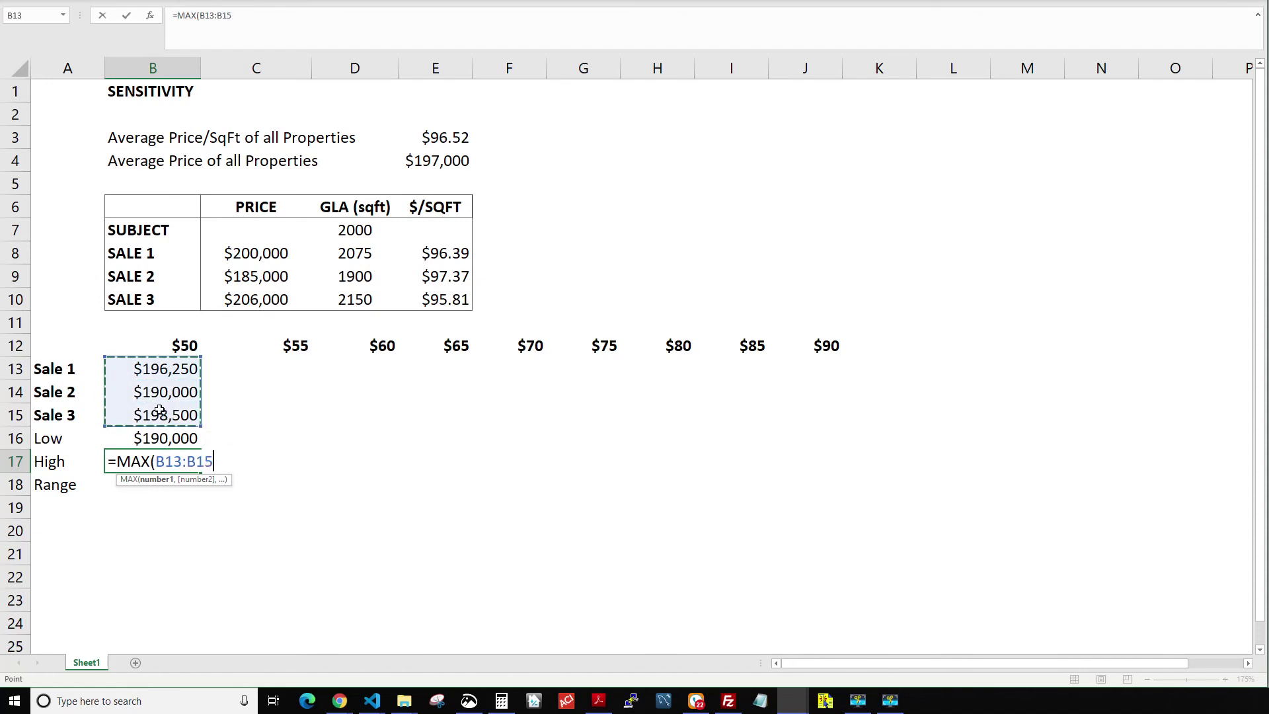
text())
key(Return)
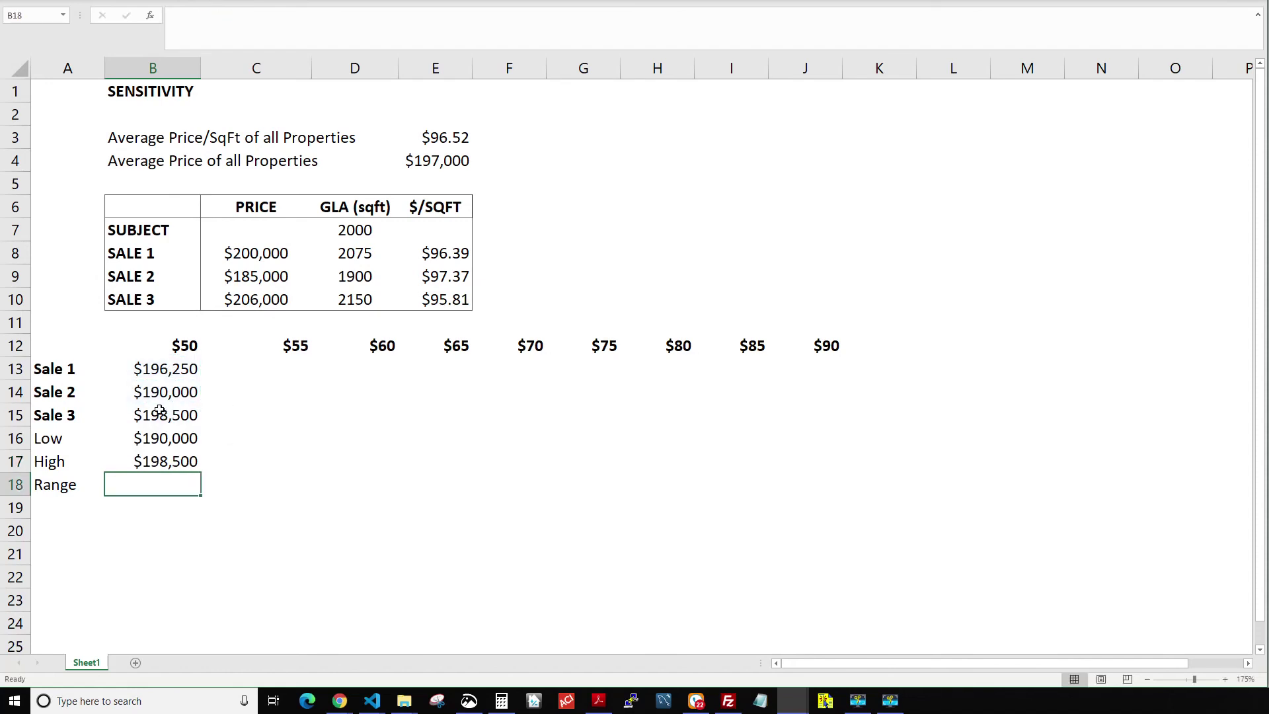
Enter =B17-B16 in B18, giving a Range of $8,500.
text(=)
click(173, 461)
text(-)
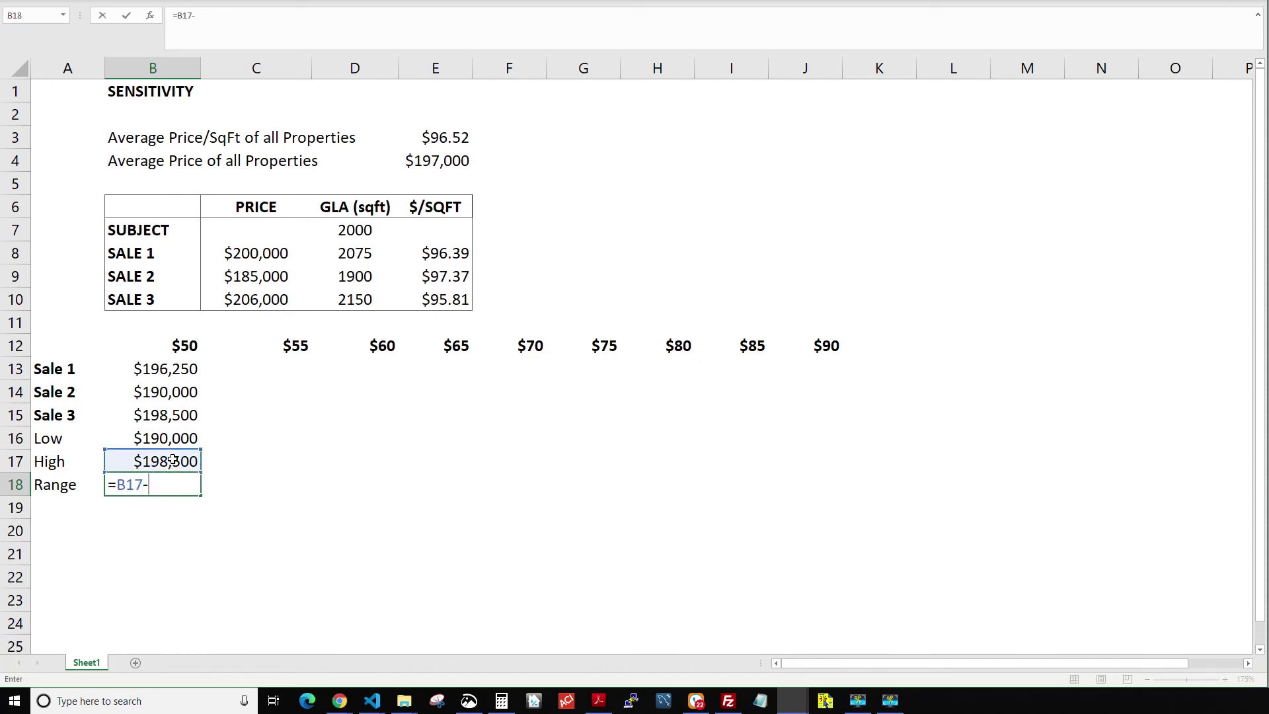
click(152, 437)
key(Return)
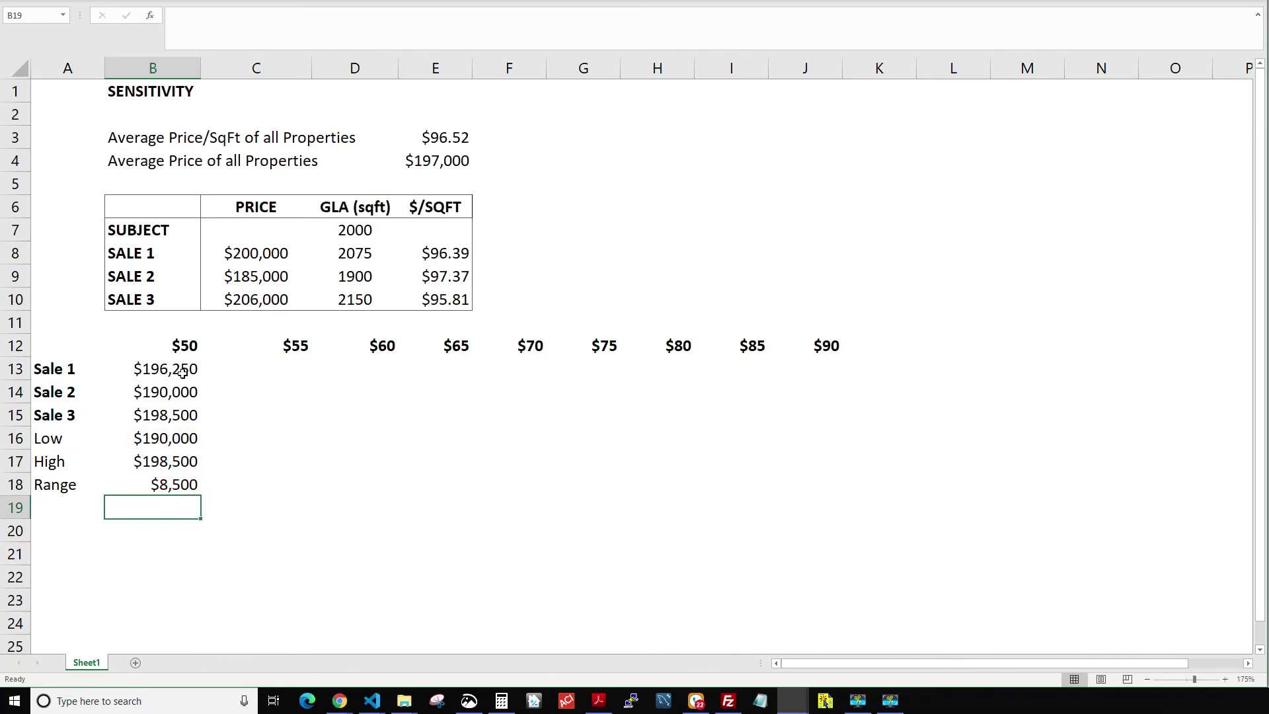
Fill the B13:B18 formulas right through column J, yielding ranges down to $375 at $85.
drag(183, 370, 179, 485)
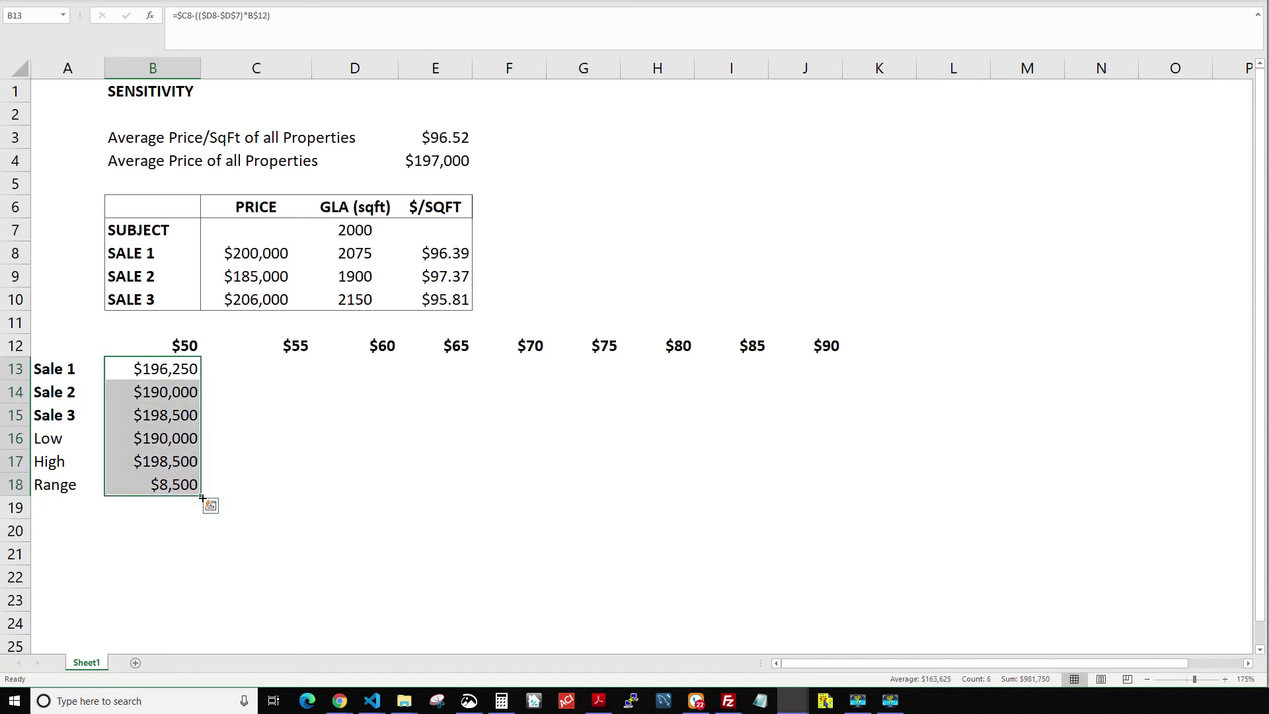
drag(201, 495, 819, 490)
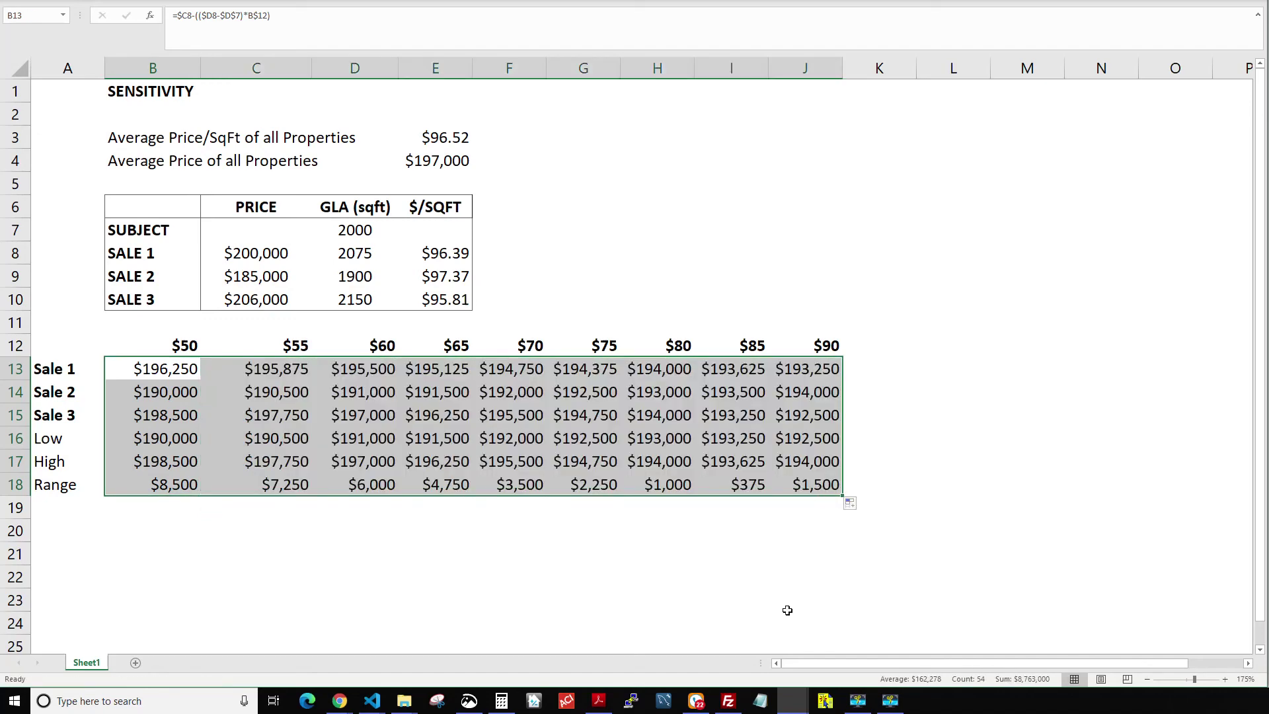
click(788, 608)
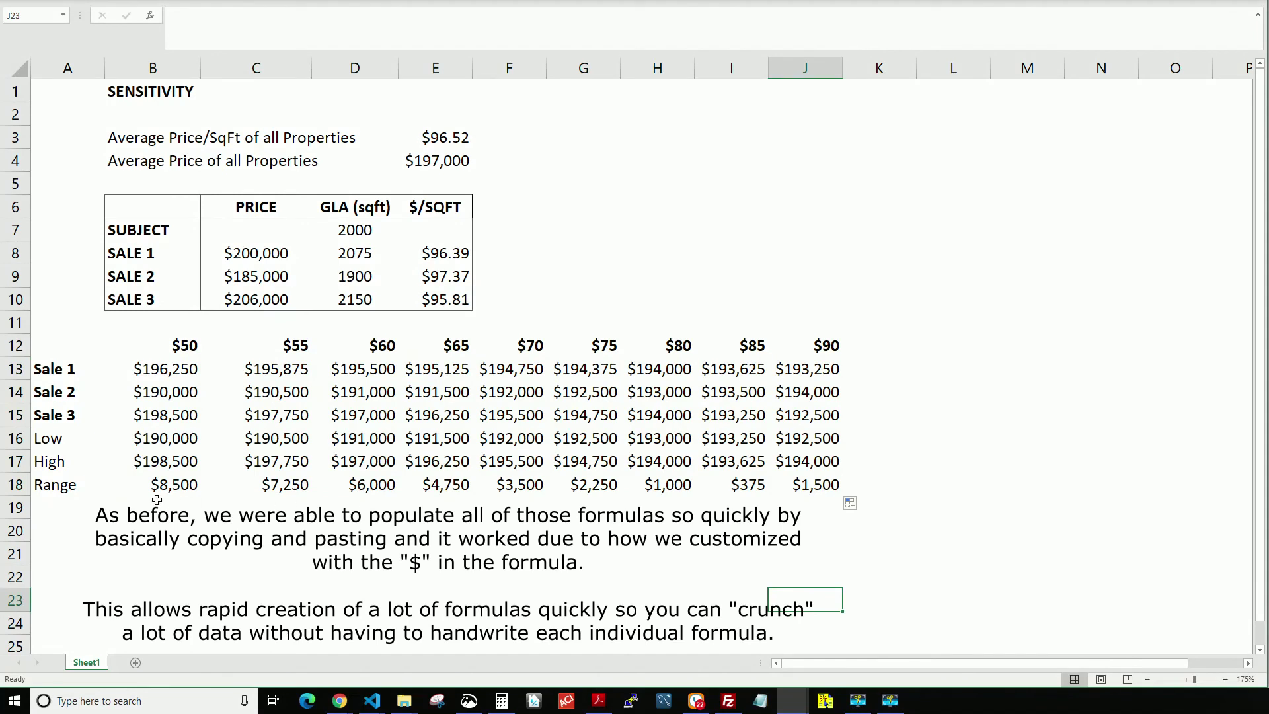
Bold the Range row A18:J18 and enlarge its font so the range values stand out.
click(69, 488)
drag(130, 494, 811, 477)
key(ctrl+b)
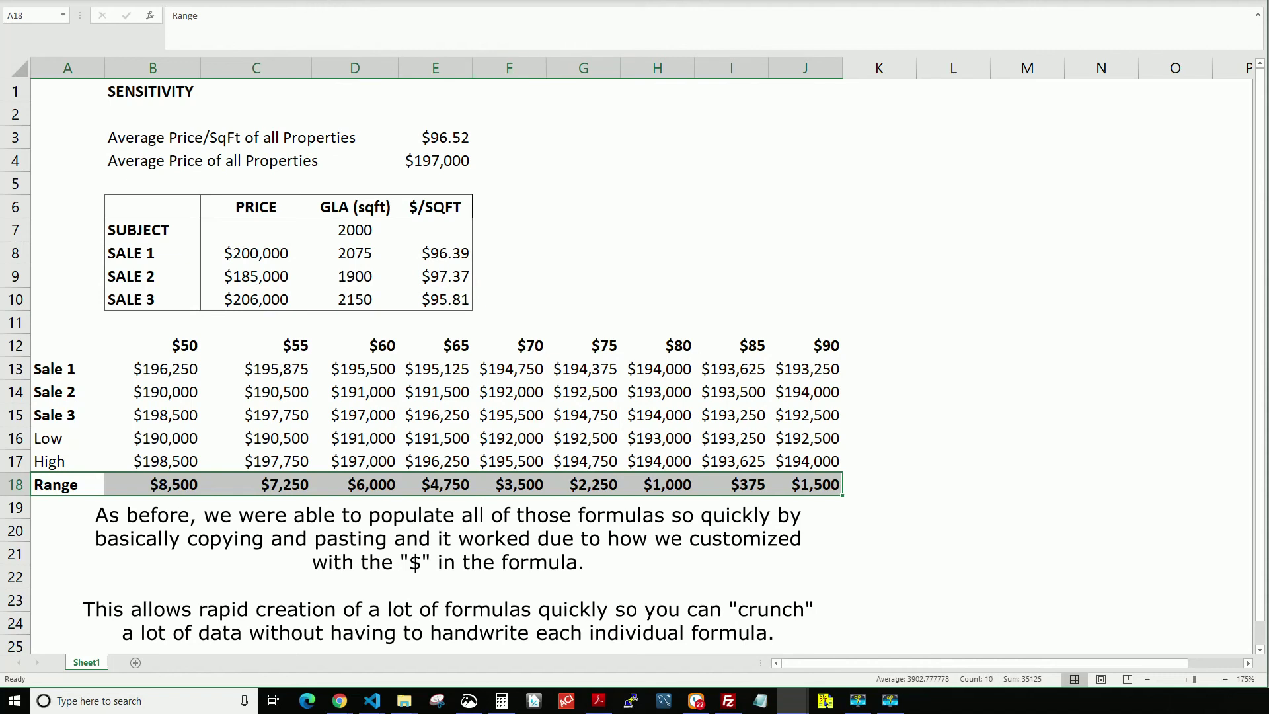
click(207, 48)
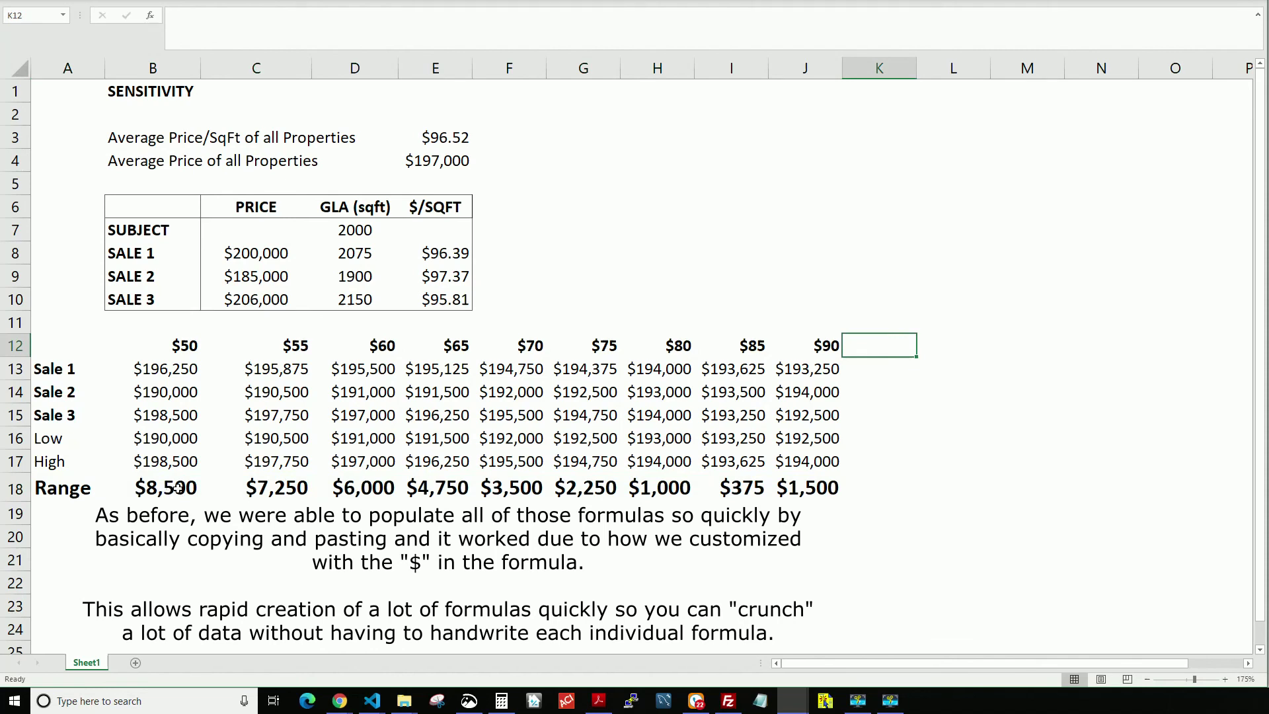
drag(165, 495, 719, 493)
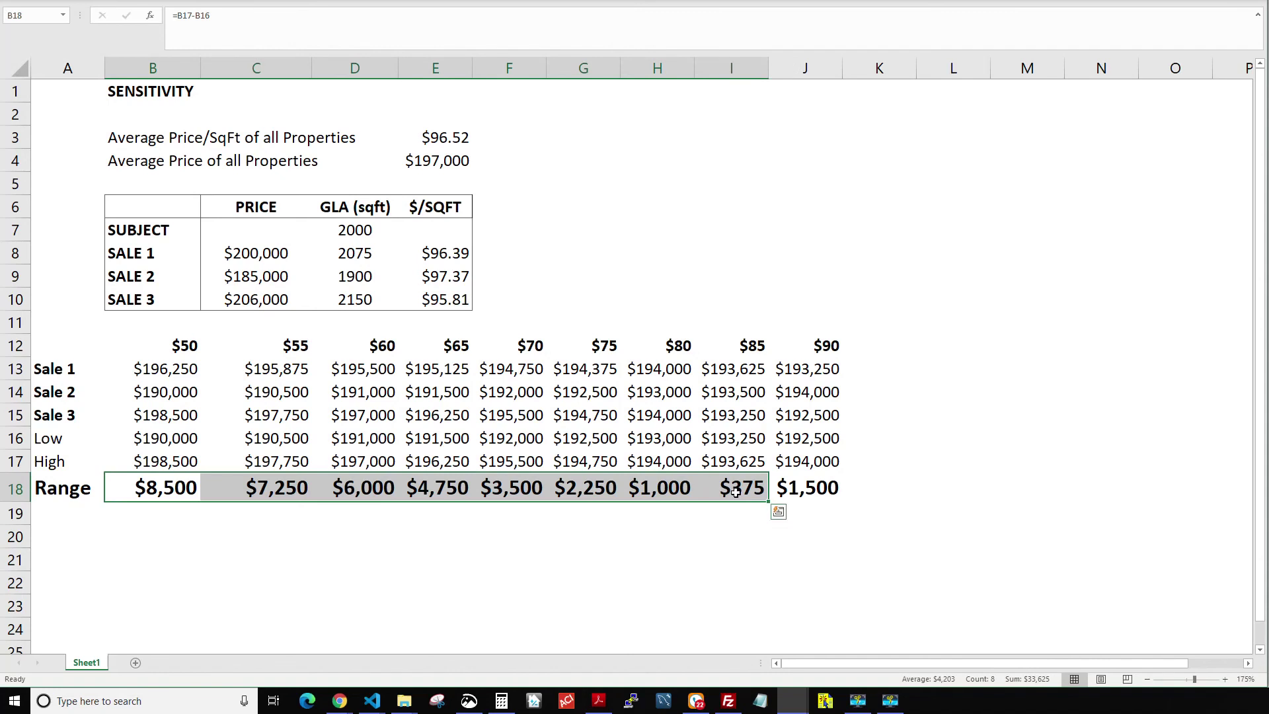
click(739, 489)
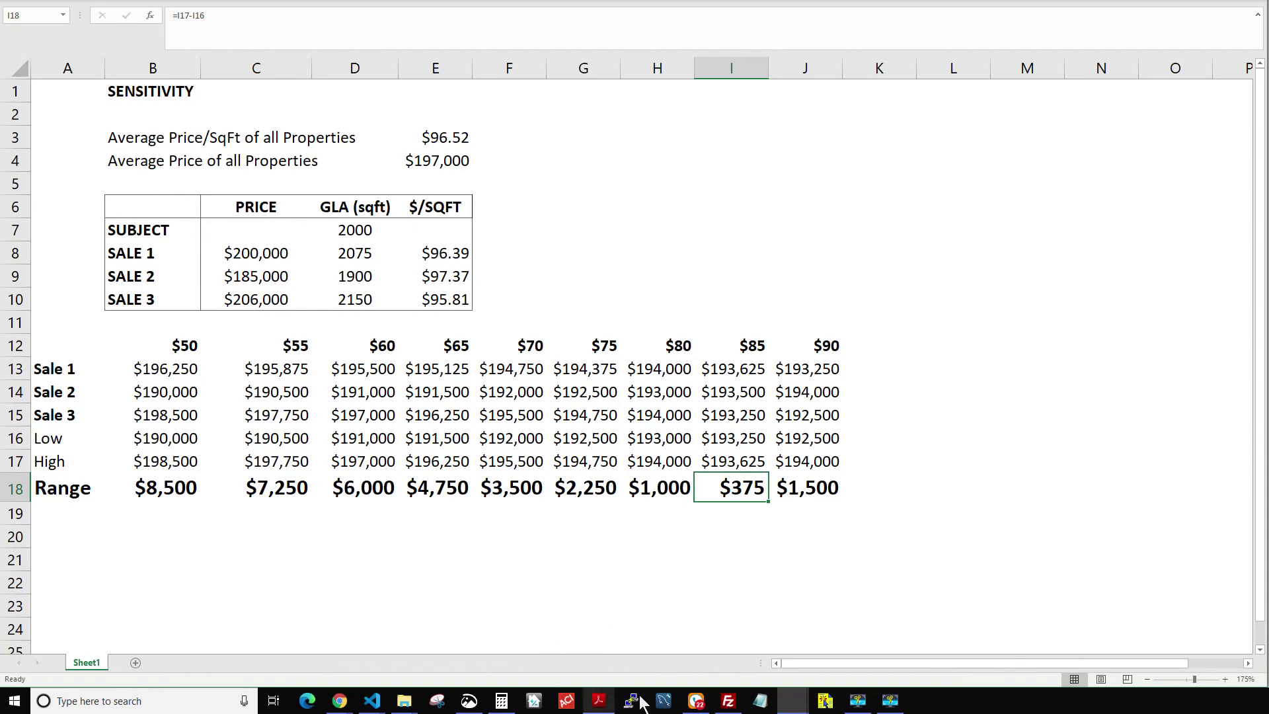
click(603, 704)
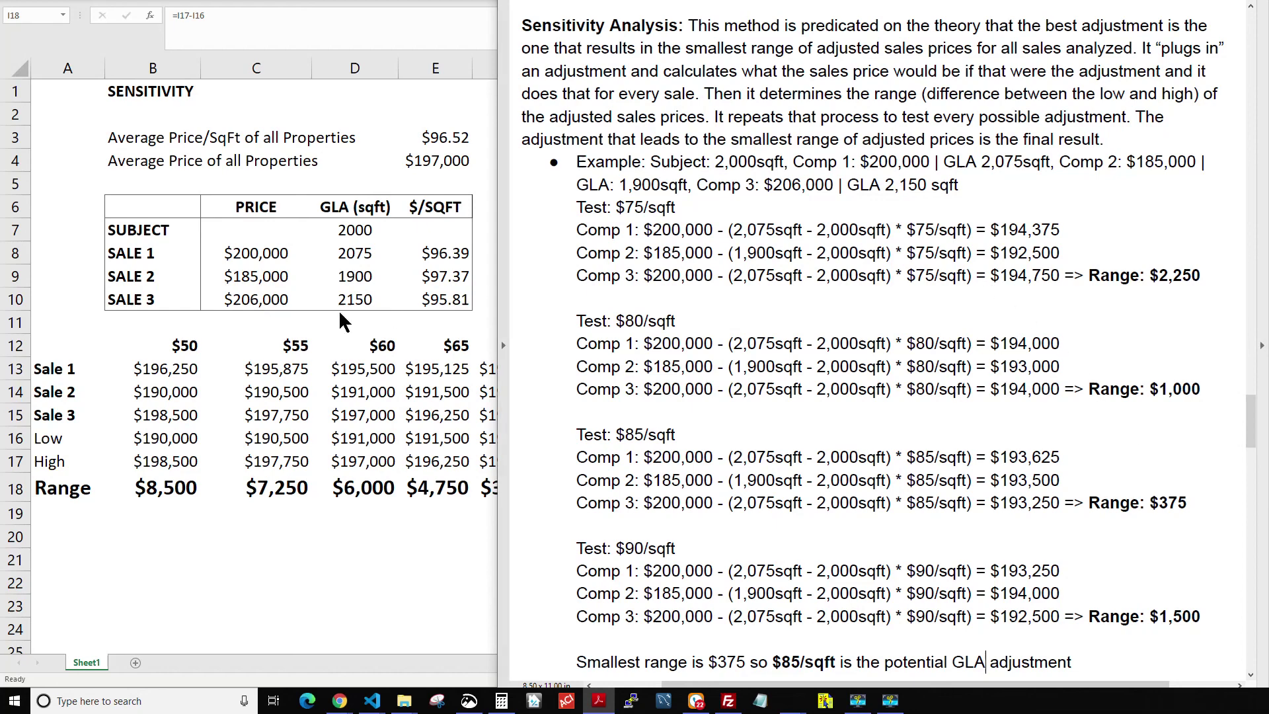
key(super+Up)
click(177, 367)
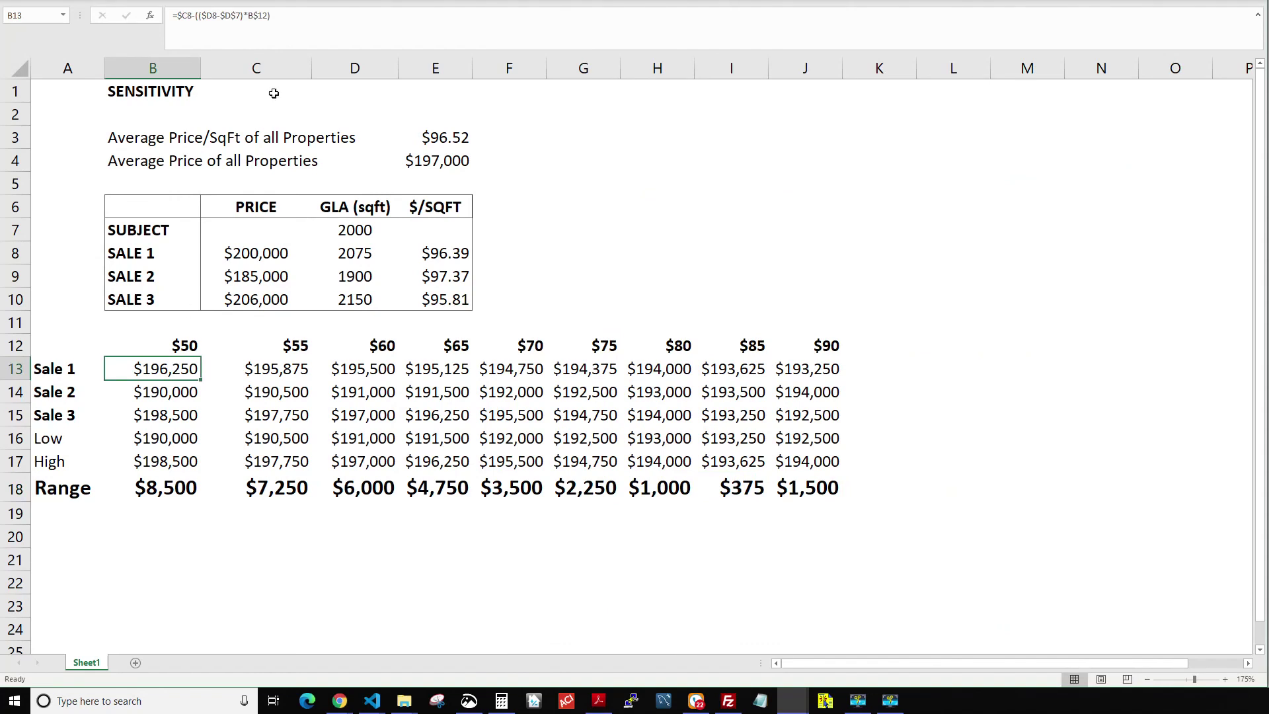
triple_click(292, 18)
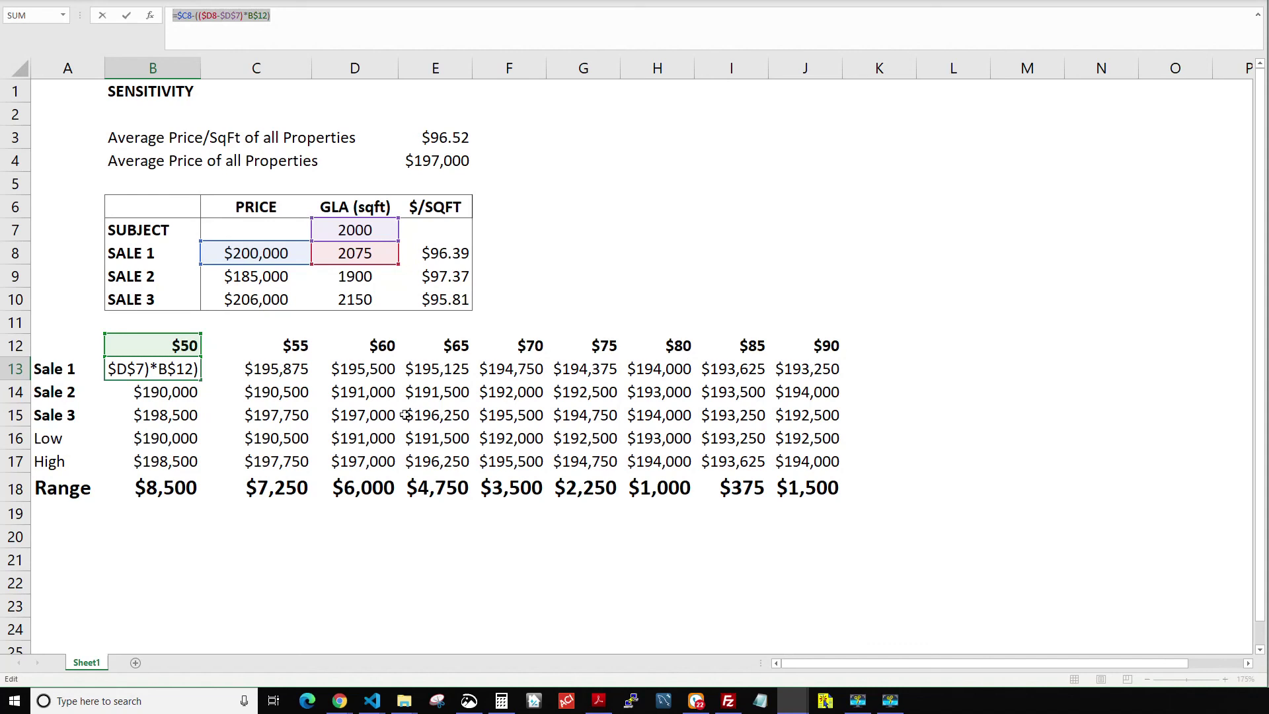
key(Escape)
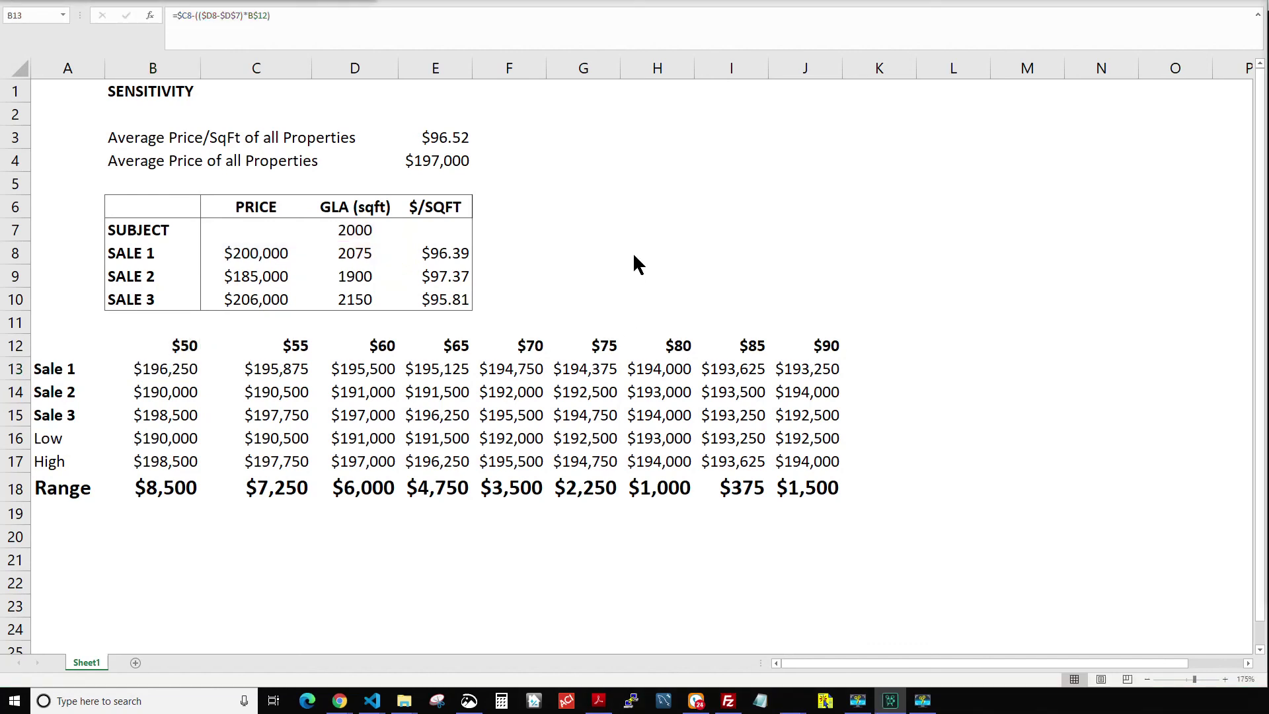